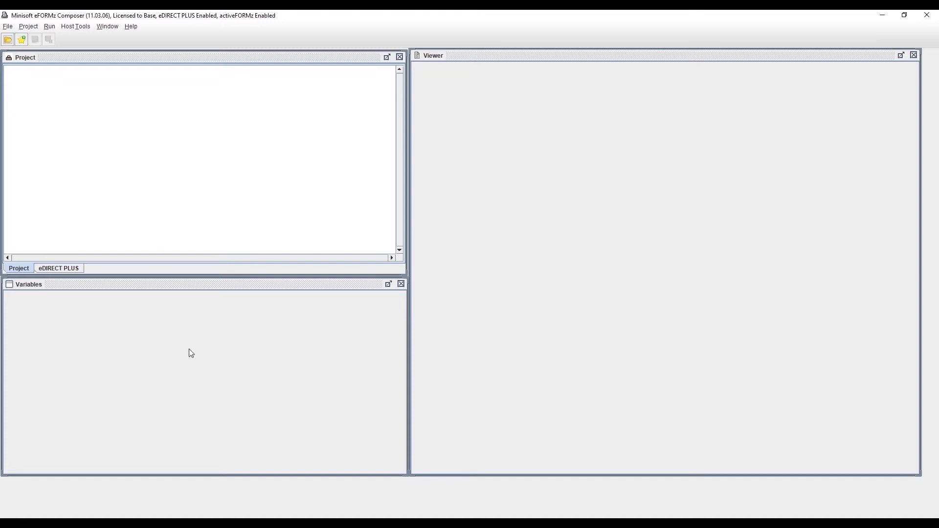
Step: Open the project file "Project vid 3.efz" from the projects folder
{"action": "left_click", "coordinate": [8, 39]}
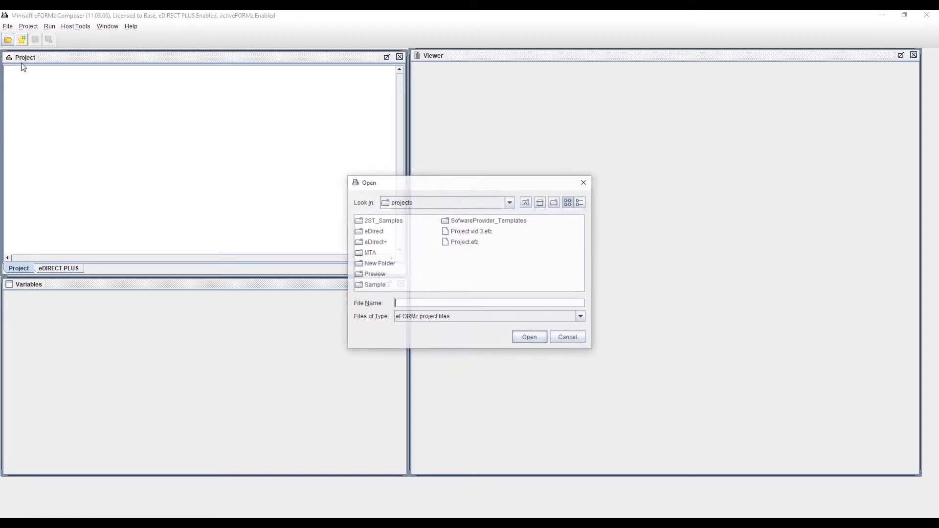
{"action": "left_click", "coordinate": [475, 233]}
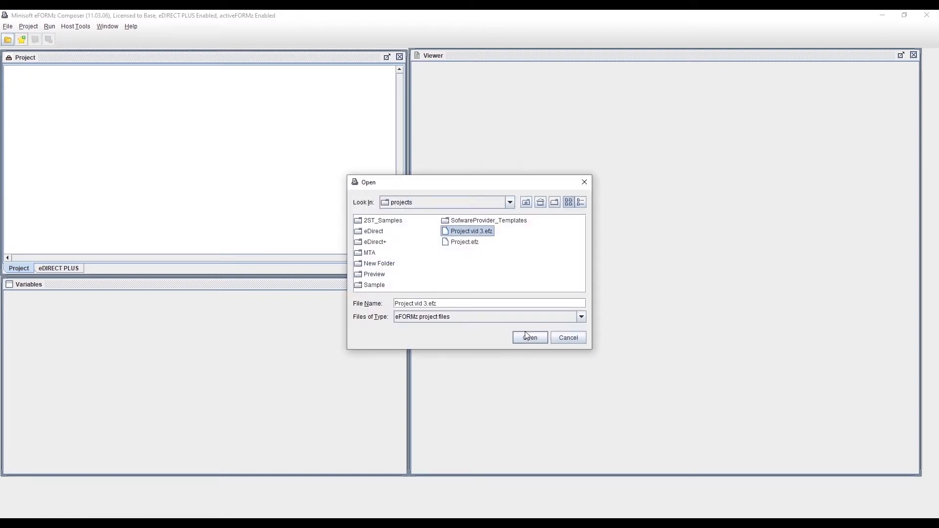
{"action": "left_click", "coordinate": [528, 339]}
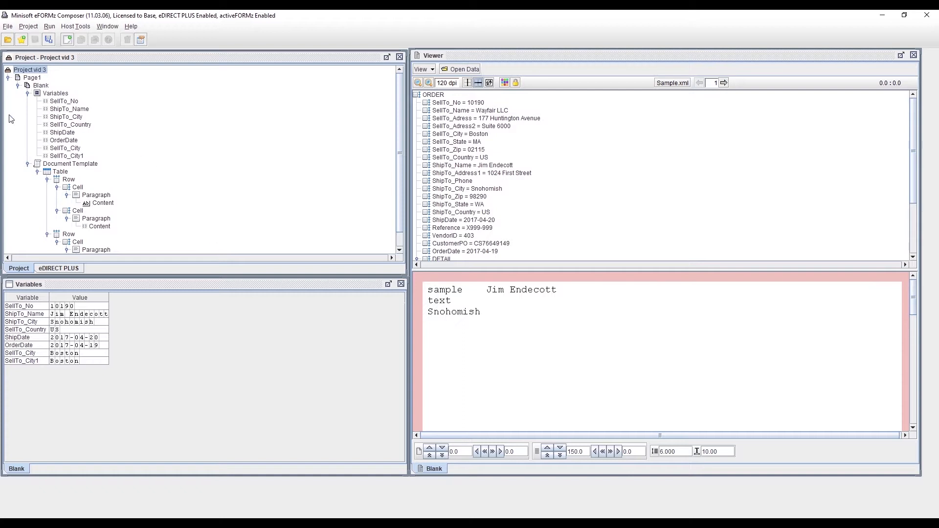
Step: Add two normal rows with default properties to the table in the document template
{"action": "scroll", "coordinate": [21, 209], "scroll_direction": "down", "scroll_amount": 1}
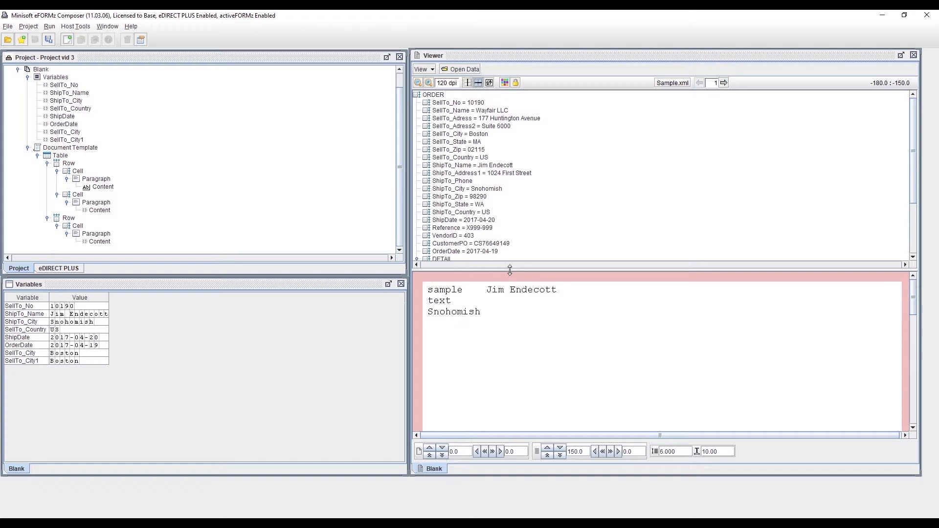
{"action": "left_click", "coordinate": [61, 156]}
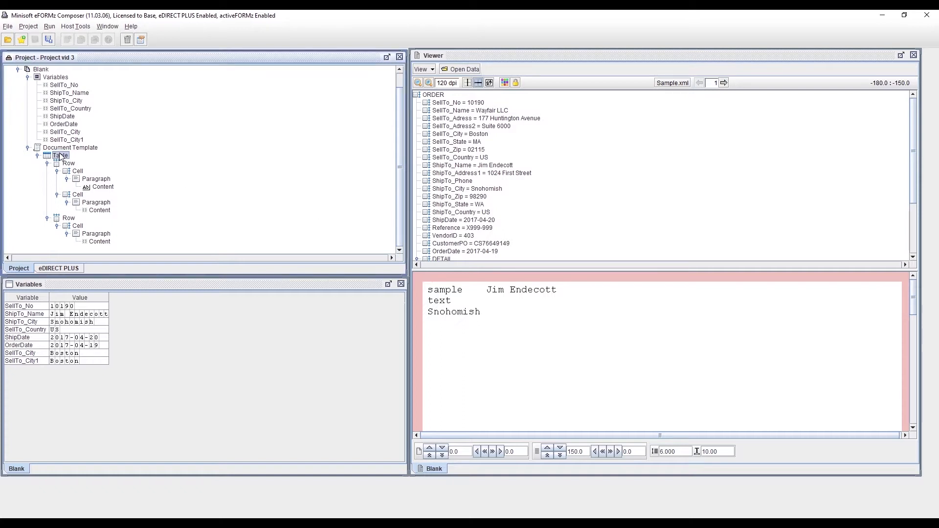
{"action": "right_click", "coordinate": [61, 156]}
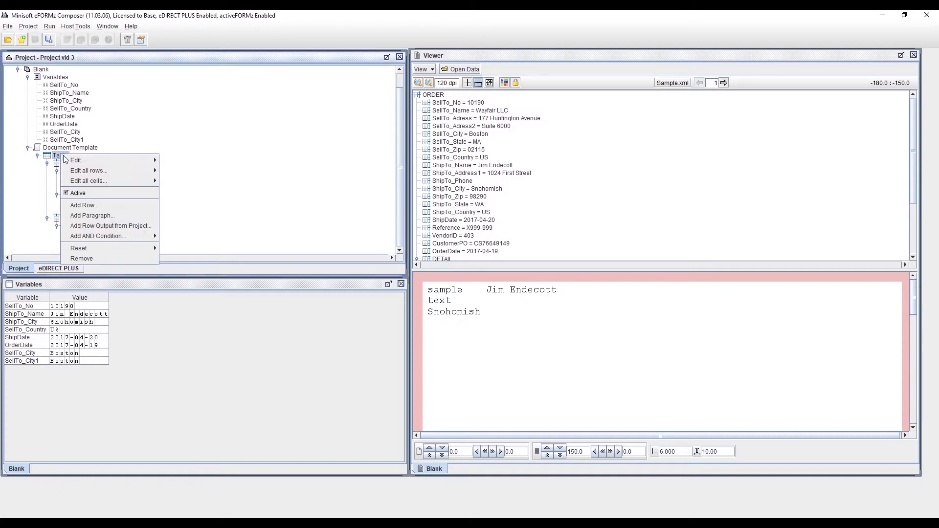
{"action": "left_click", "coordinate": [113, 203]}
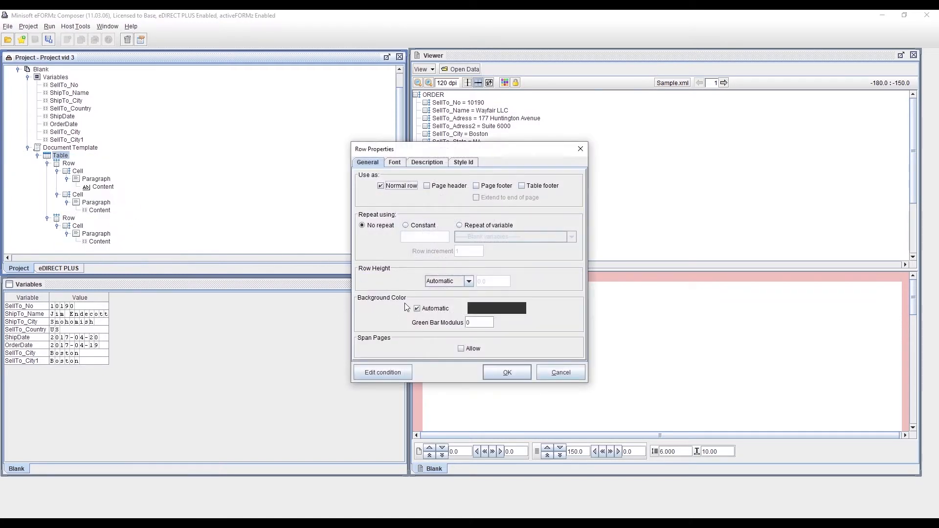
{"action": "left_click", "coordinate": [503, 371]}
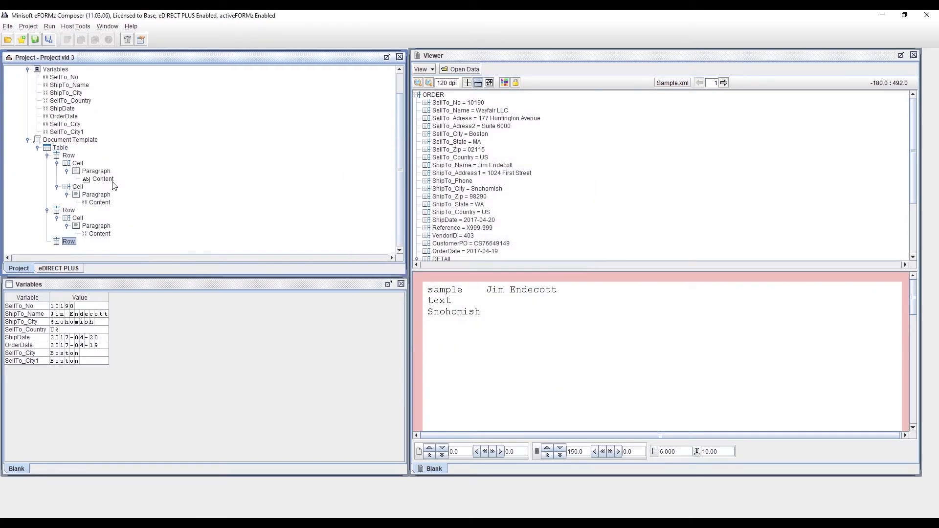
{"action": "left_click", "coordinate": [60, 147]}
{"action": "right_click", "coordinate": [62, 149]}
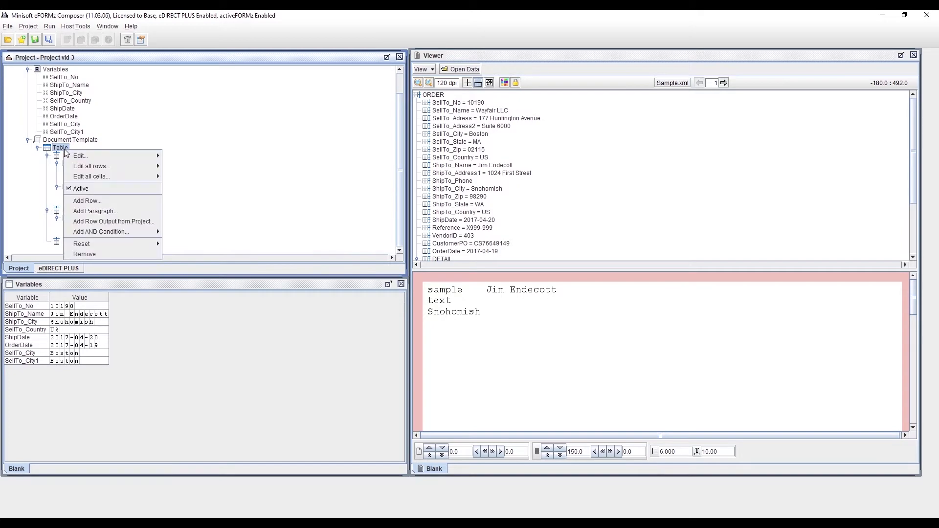
{"action": "left_click", "coordinate": [108, 201]}
{"action": "left_click", "coordinate": [494, 370]}
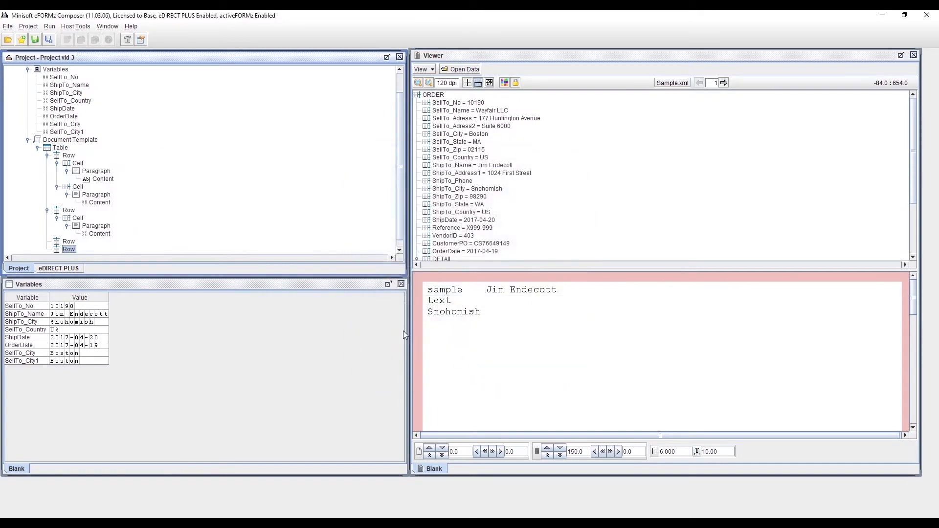
Step: Add a cell to the table's last row and put a paragraph in it, both with default properties
{"action": "scroll", "coordinate": [152, 215], "scroll_direction": "down", "scroll_amount": 1}
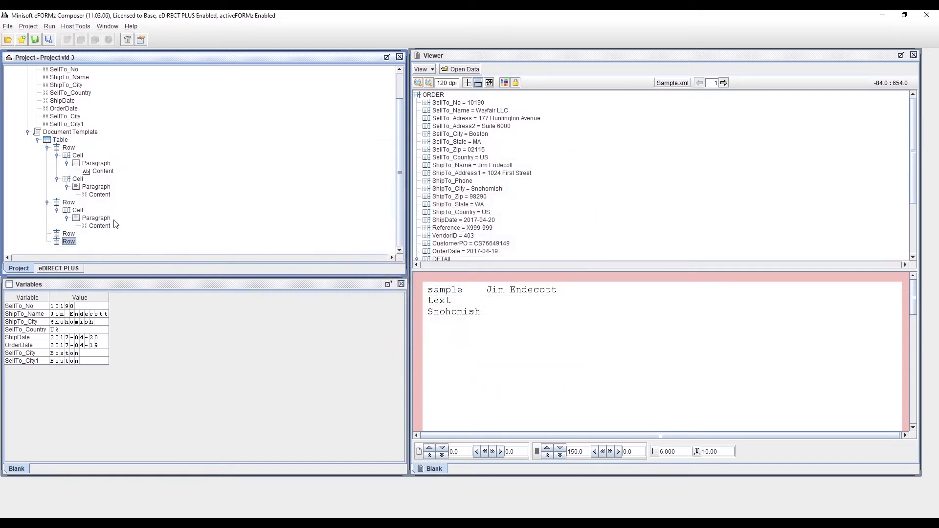
{"action": "right_click", "coordinate": [67, 242]}
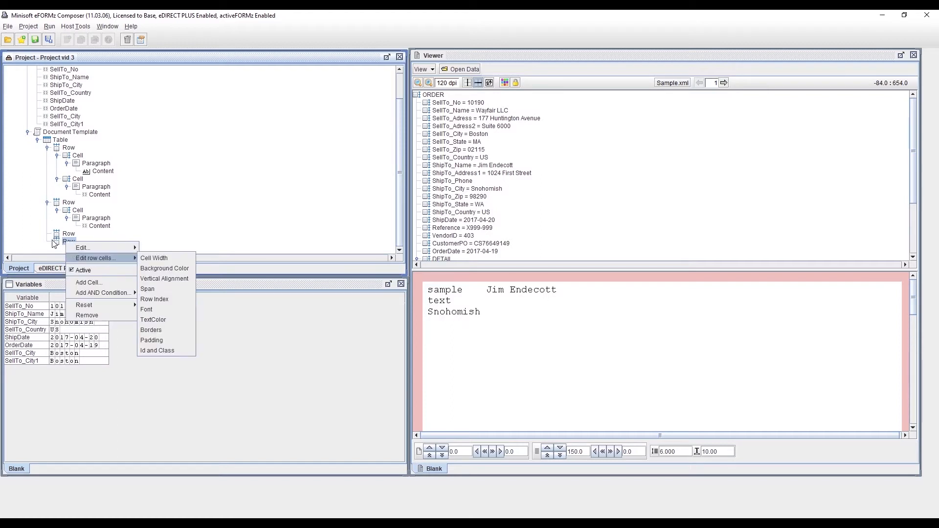
{"action": "left_click", "coordinate": [89, 282]}
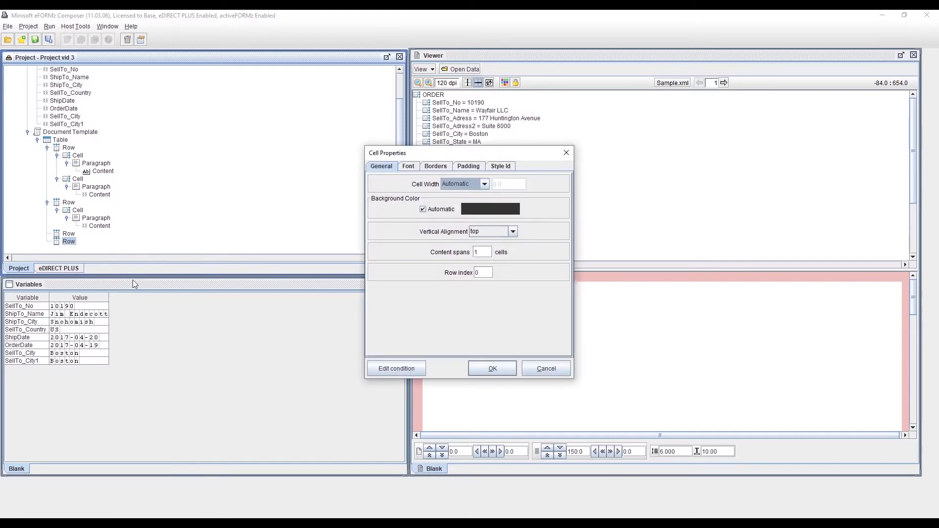
{"action": "left_click", "coordinate": [483, 365]}
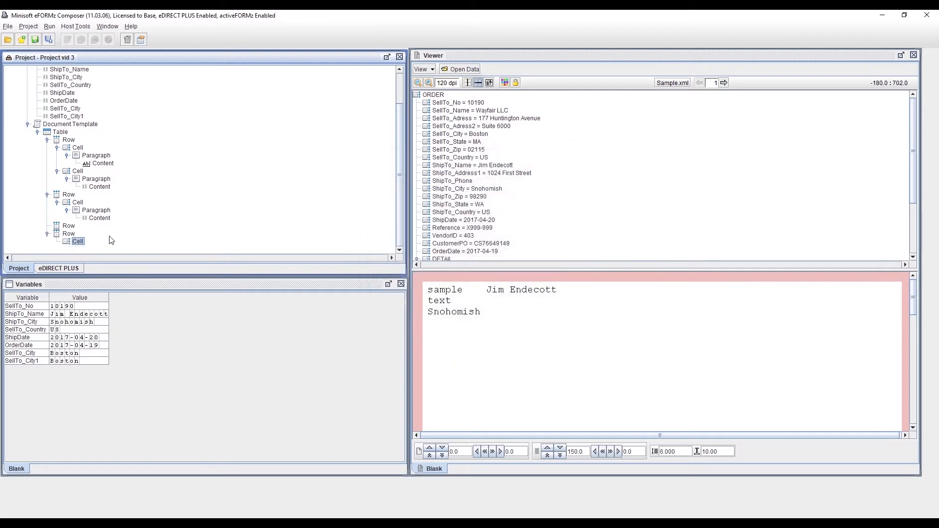
{"action": "right_click", "coordinate": [84, 244]}
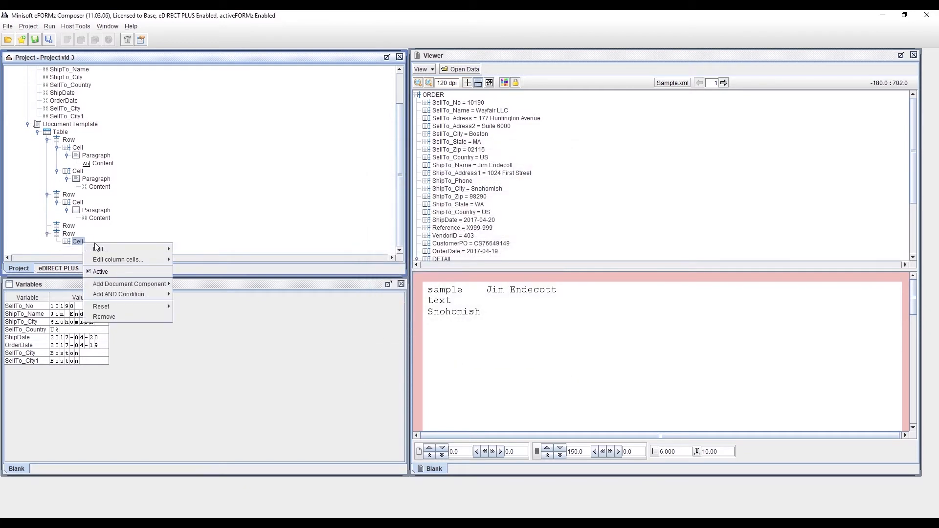
{"action": "mouse_move", "coordinate": [136, 284]}
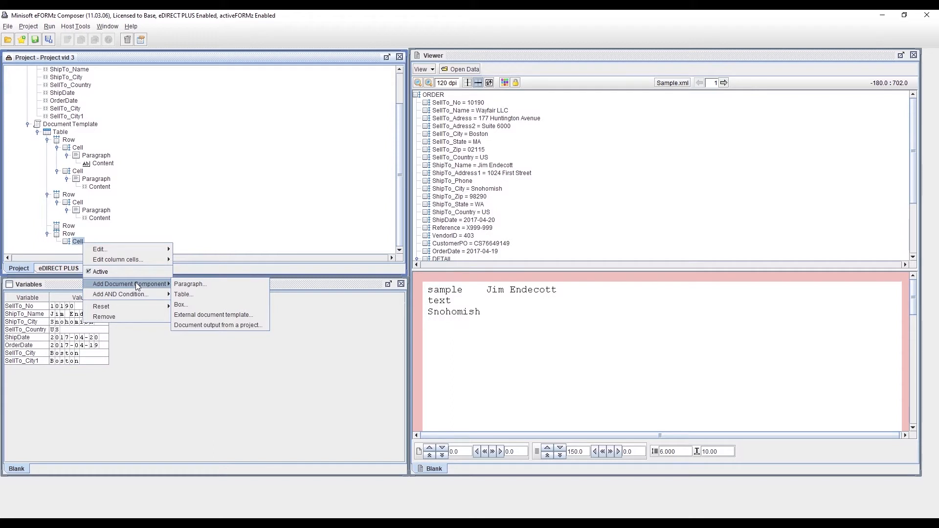
{"action": "left_click", "coordinate": [213, 284]}
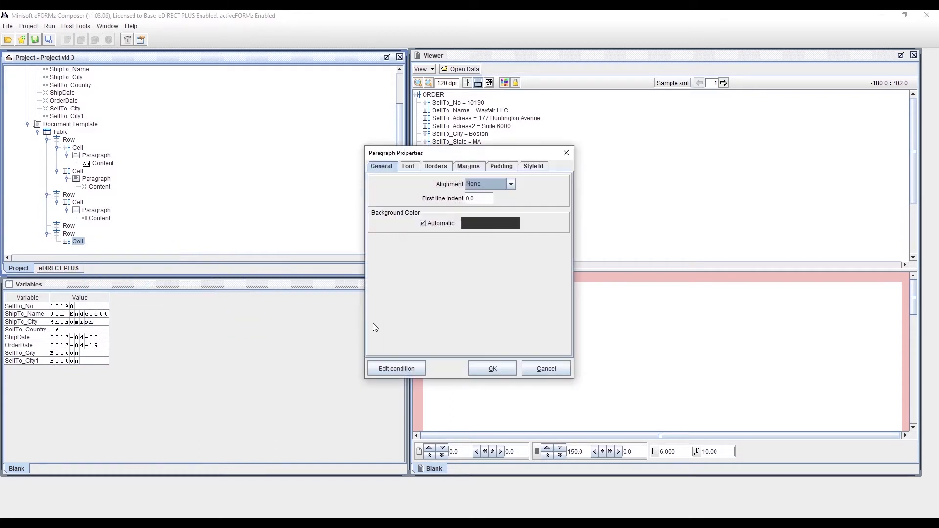
{"action": "left_click", "coordinate": [494, 363]}
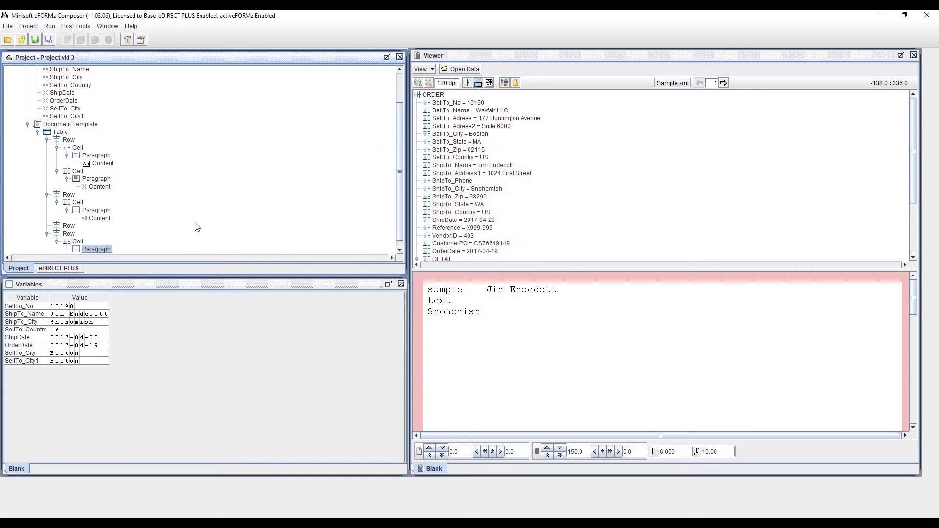
Step: Insert the SellTo_City variable as text content in the paragraph of the last row
{"action": "scroll", "coordinate": [184, 220], "scroll_direction": "down", "scroll_amount": 1}
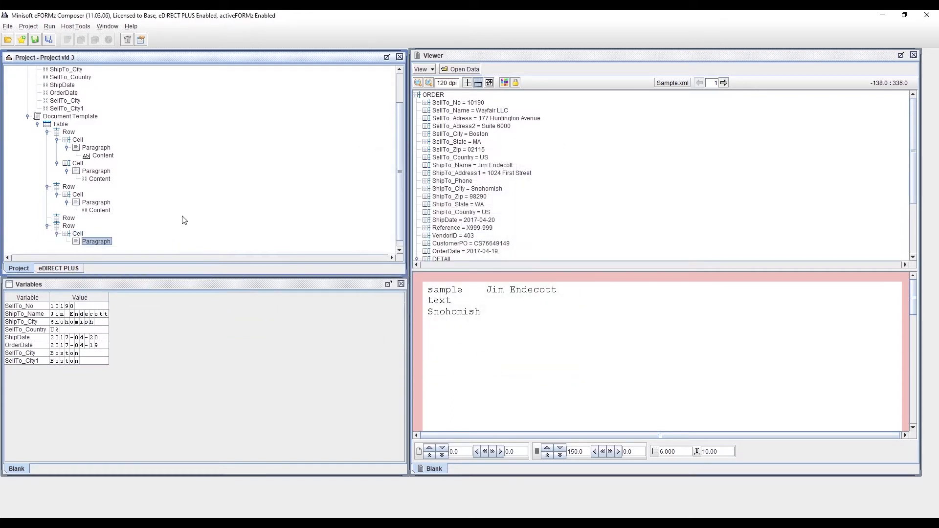
{"action": "right_click", "coordinate": [106, 241]}
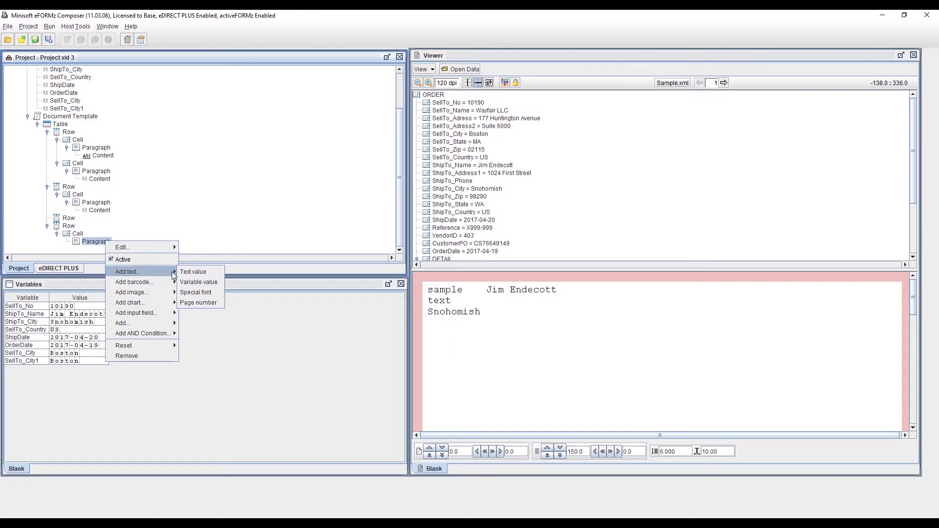
{"action": "left_click", "coordinate": [221, 281]}
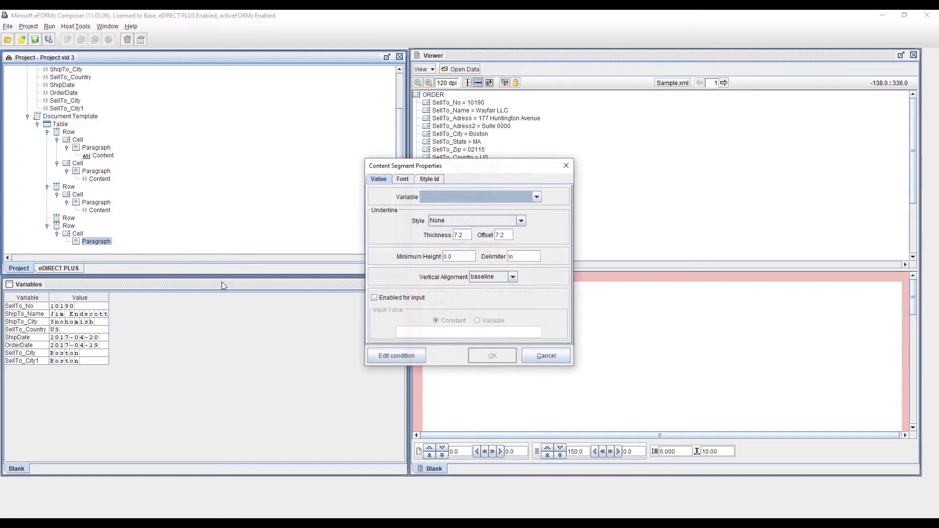
{"action": "left_click", "coordinate": [537, 197]}
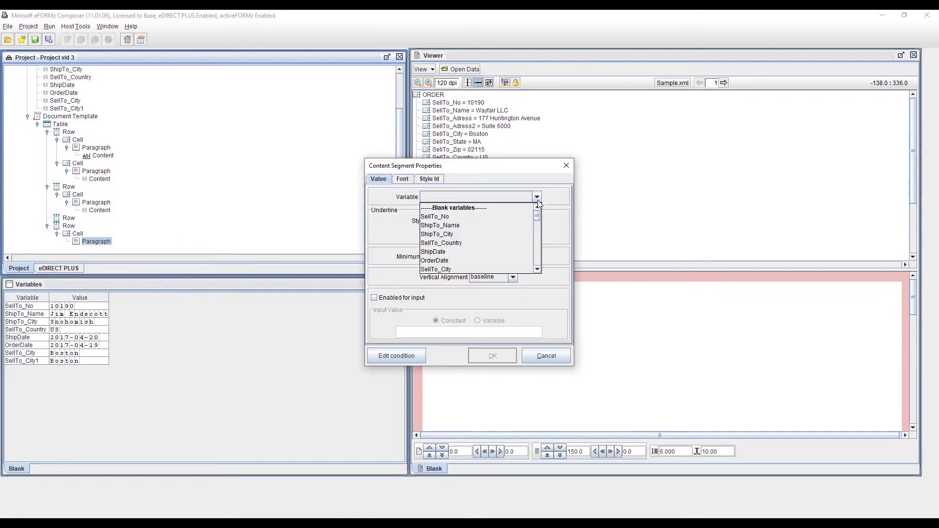
{"action": "left_click", "coordinate": [482, 268]}
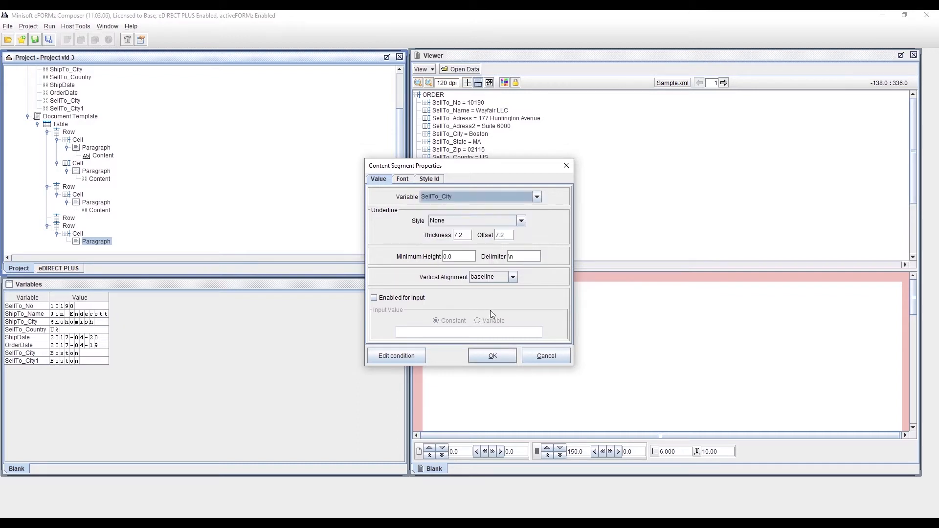
{"action": "left_click", "coordinate": [492, 356]}
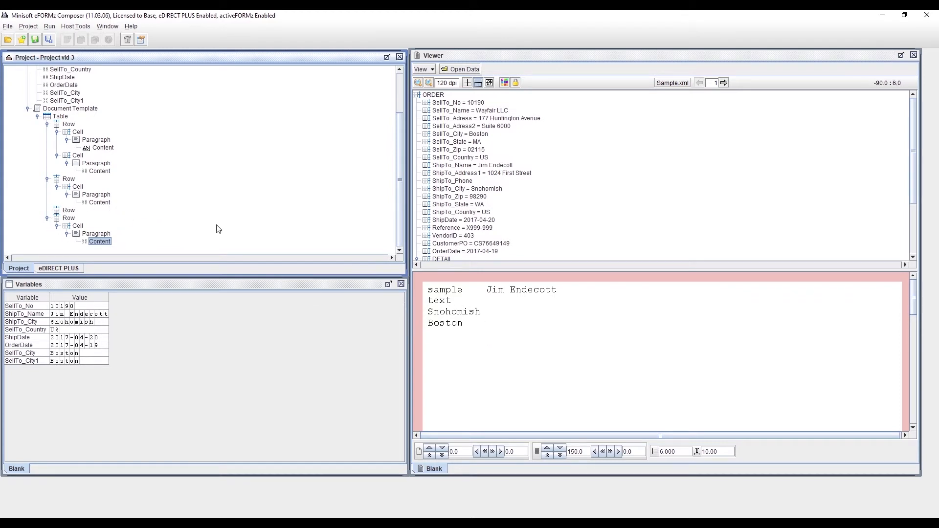
Step: Add a default cell containing an empty paragraph to the table's third row
{"action": "left_click", "coordinate": [71, 210]}
{"action": "right_click", "coordinate": [71, 210]}
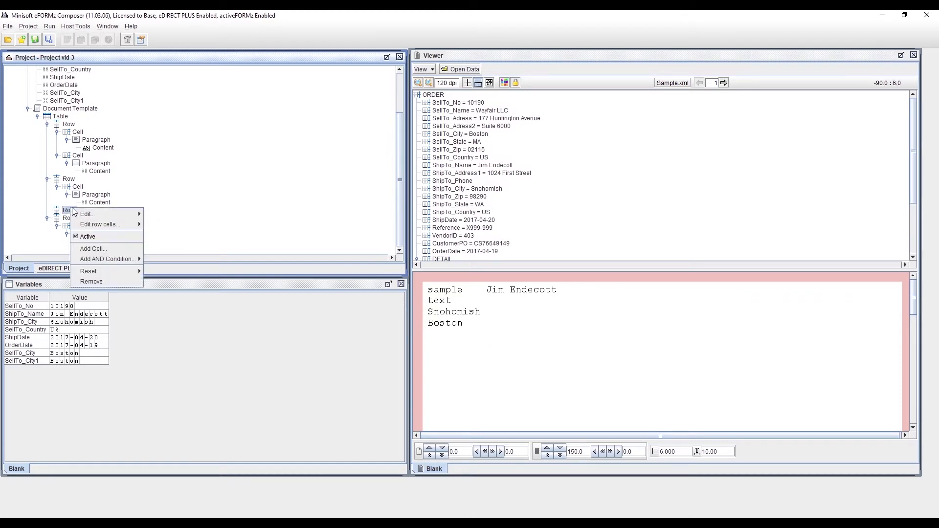
{"action": "left_click", "coordinate": [110, 248]}
{"action": "left_click", "coordinate": [488, 367]}
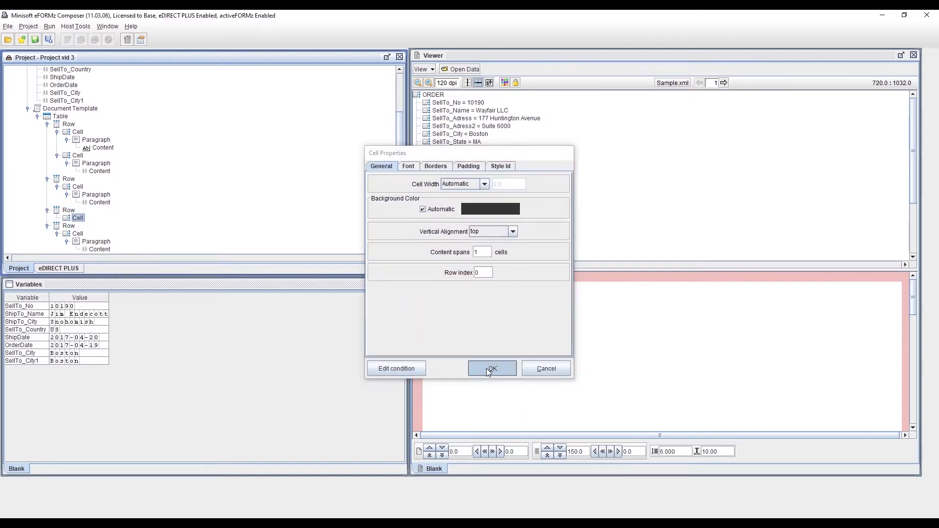
{"action": "right_click", "coordinate": [81, 220]}
{"action": "mouse_move", "coordinate": [127, 260]}
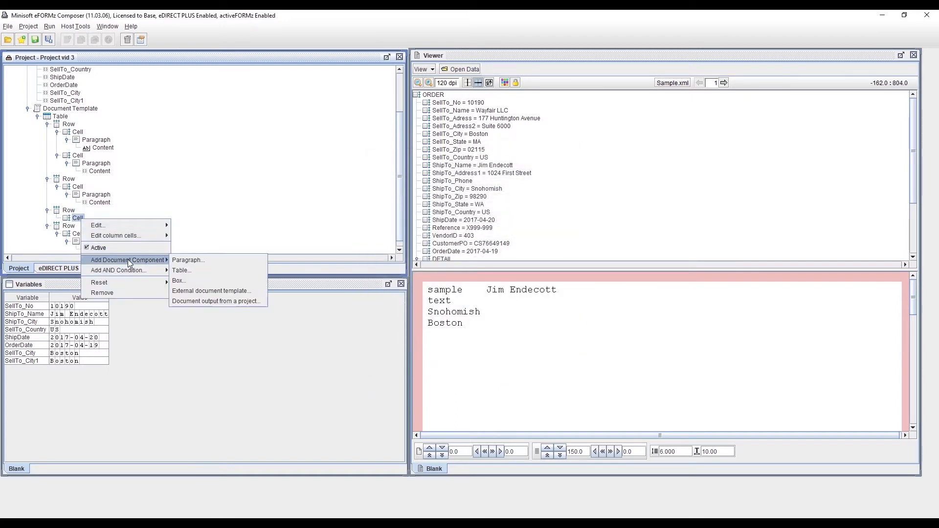
{"action": "left_click", "coordinate": [193, 264]}
{"action": "left_click", "coordinate": [488, 368]}
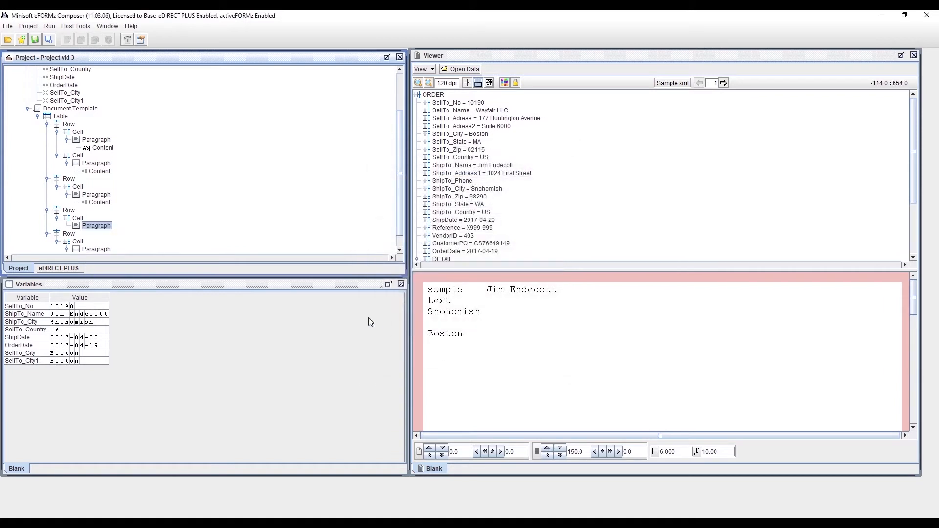
Step: Add a second cell with a paragraph to the table's last row, both with default properties
{"action": "scroll", "coordinate": [161, 237], "scroll_direction": "down", "scroll_amount": 1}
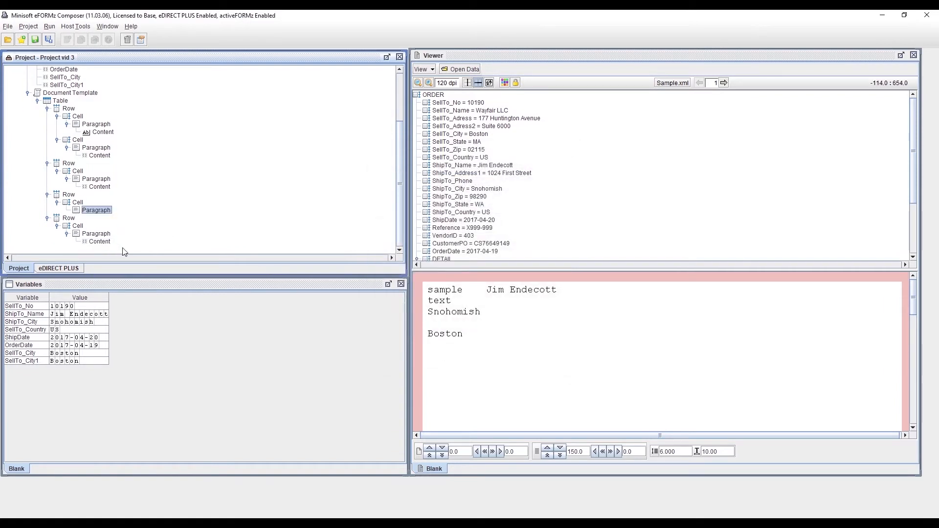
{"action": "left_click", "coordinate": [67, 218]}
{"action": "right_click", "coordinate": [67, 217]}
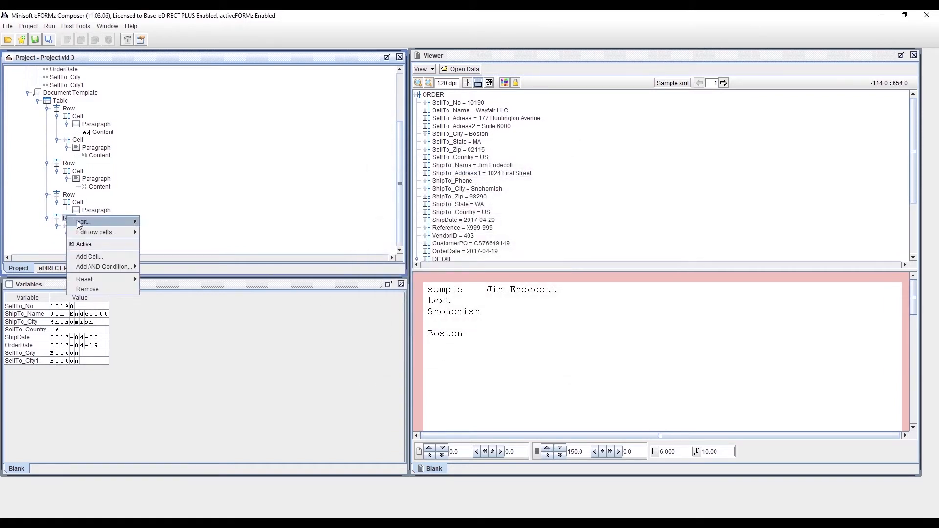
{"action": "left_click", "coordinate": [103, 256]}
{"action": "left_click", "coordinate": [482, 365]}
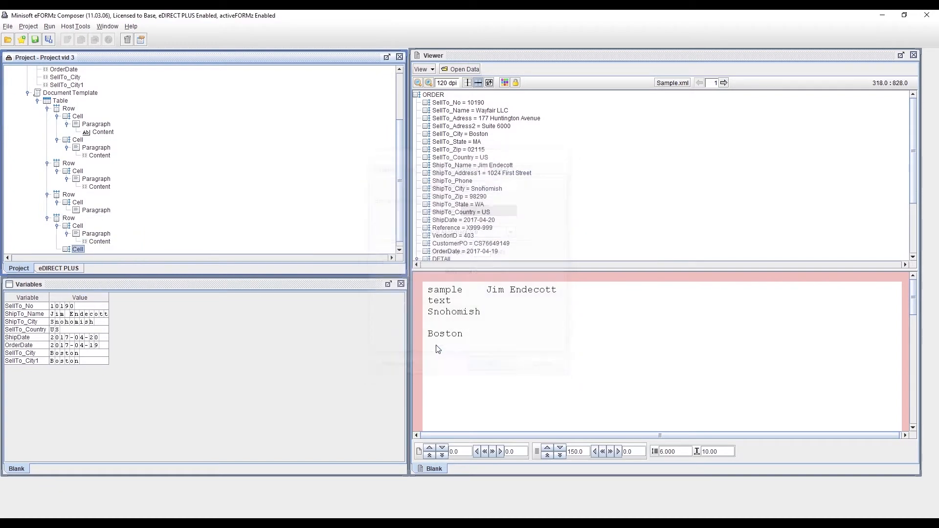
{"action": "right_click", "coordinate": [83, 242]}
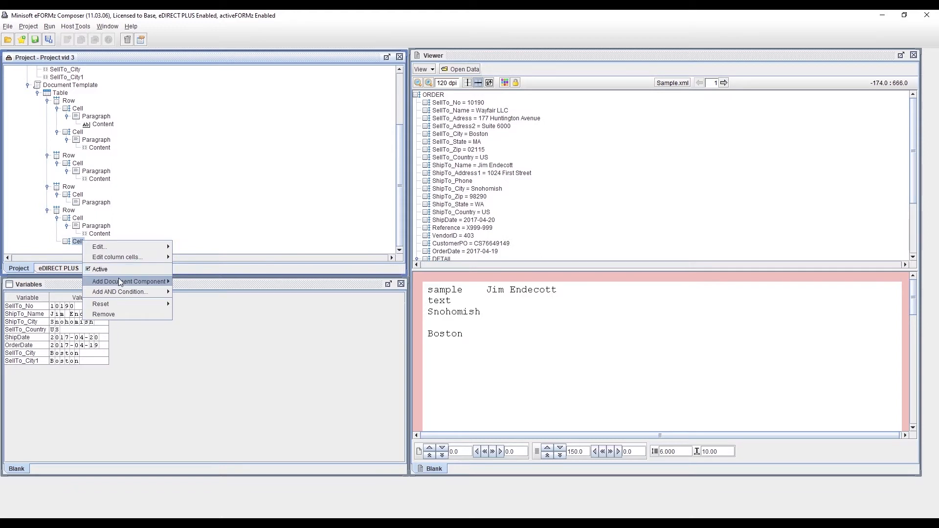
{"action": "mouse_move", "coordinate": [118, 280]}
{"action": "left_click", "coordinate": [179, 283]}
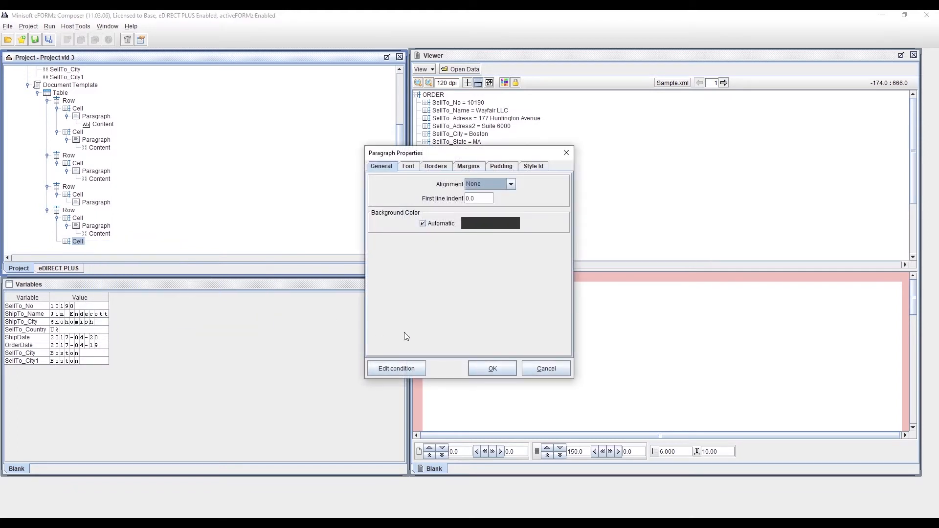
{"action": "left_click", "coordinate": [484, 363]}
Step: Insert the OrderDate variable as text content in the paragraph of the last row's second cell
{"action": "right_click", "coordinate": [87, 243]}
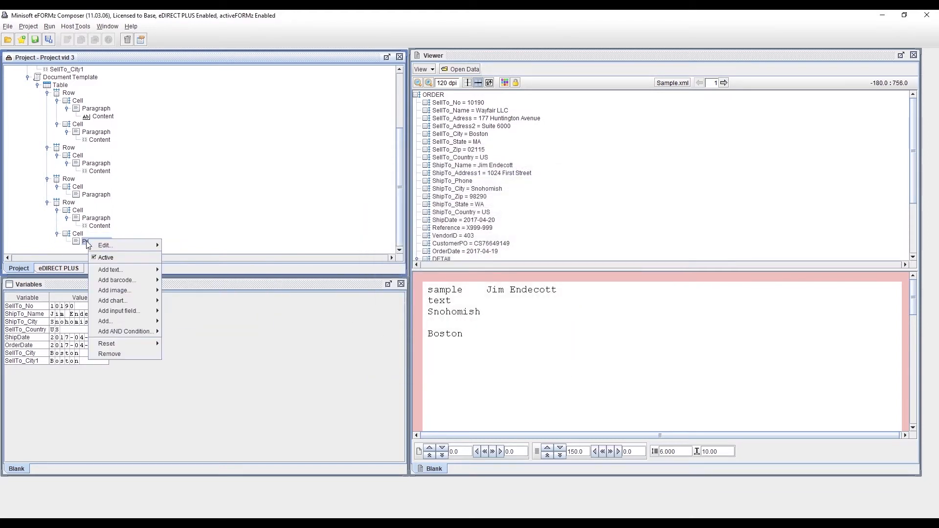
{"action": "mouse_move", "coordinate": [137, 275]}
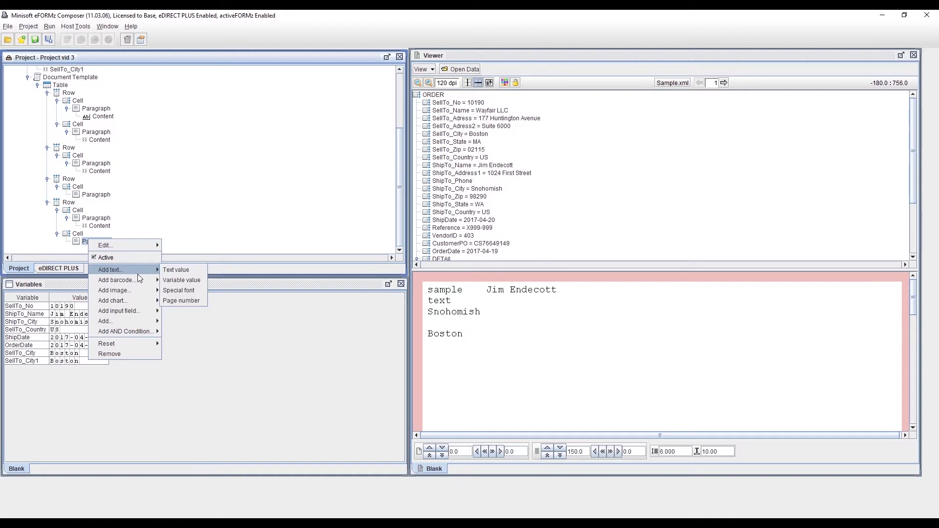
{"action": "left_click", "coordinate": [201, 280]}
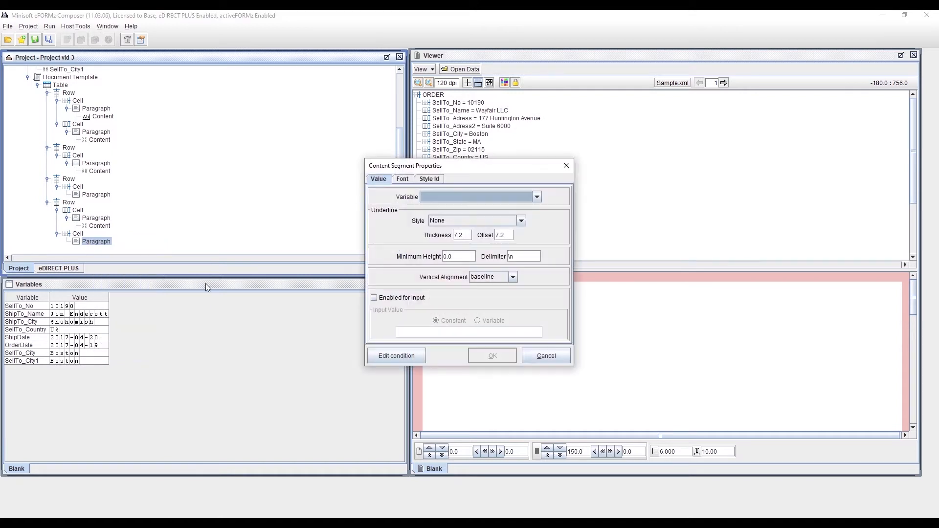
{"action": "left_click", "coordinate": [491, 198]}
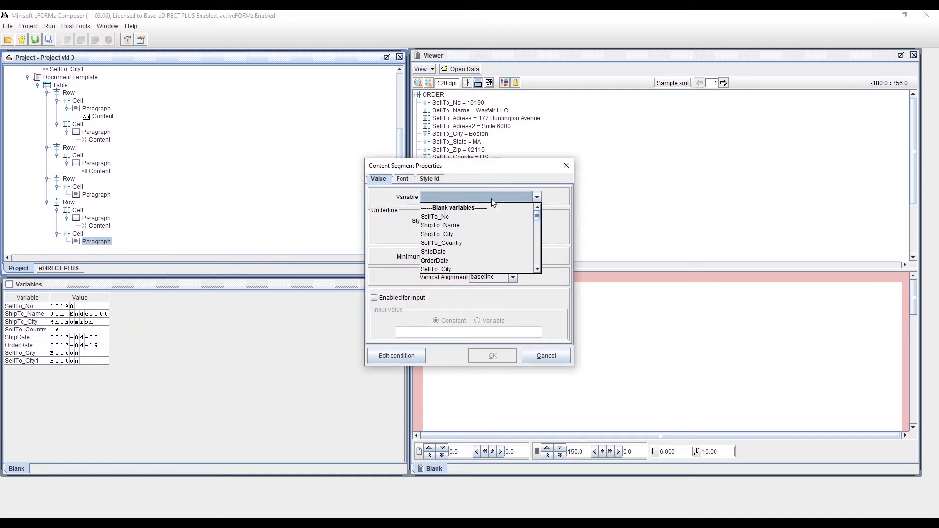
{"action": "left_click", "coordinate": [470, 263]}
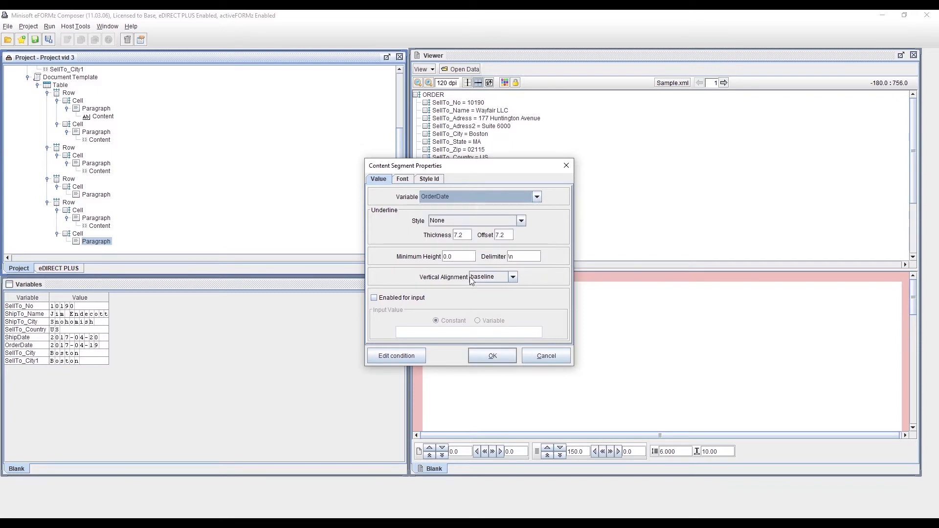
{"action": "left_click", "coordinate": [492, 356]}
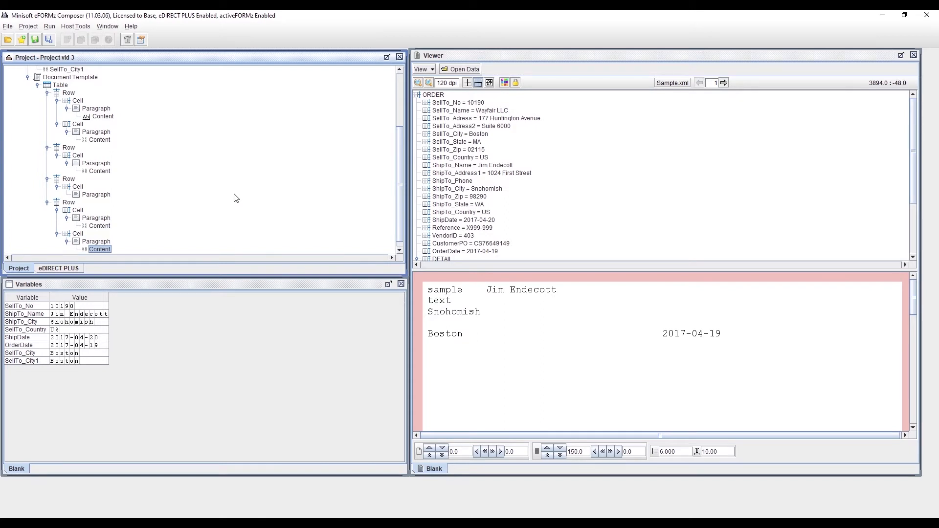
Step: Give the table's last row the description "General row"
{"action": "scroll", "coordinate": [235, 197], "scroll_direction": "down", "scroll_amount": 1}
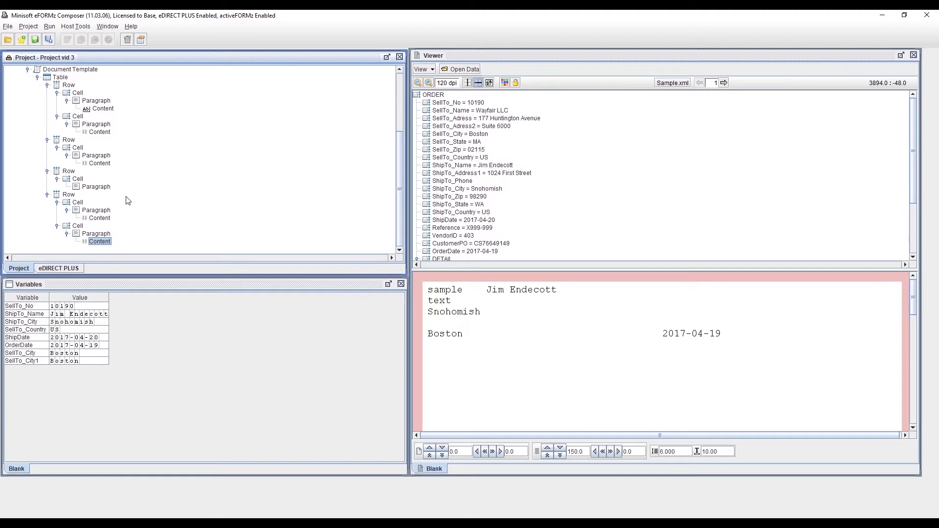
{"action": "left_click", "coordinate": [67, 196]}
{"action": "right_click", "coordinate": [66, 196]}
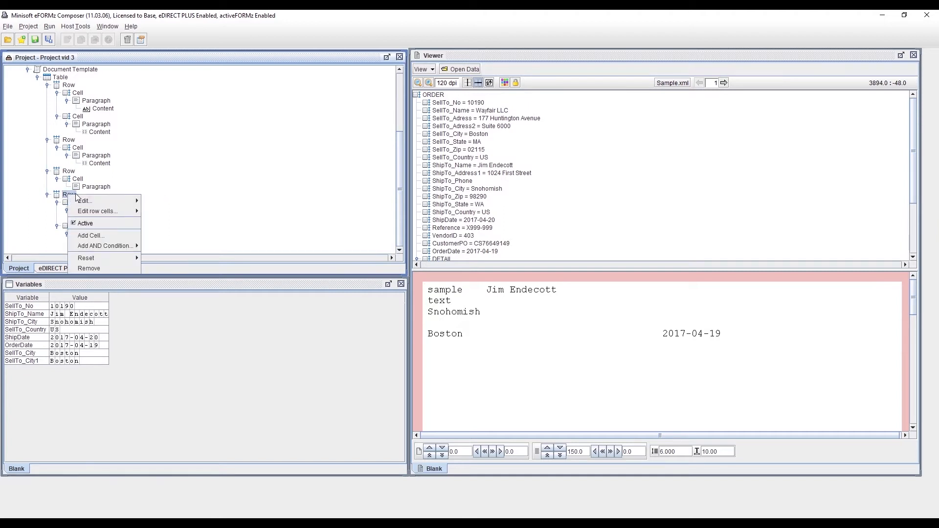
{"action": "mouse_move", "coordinate": [81, 201]}
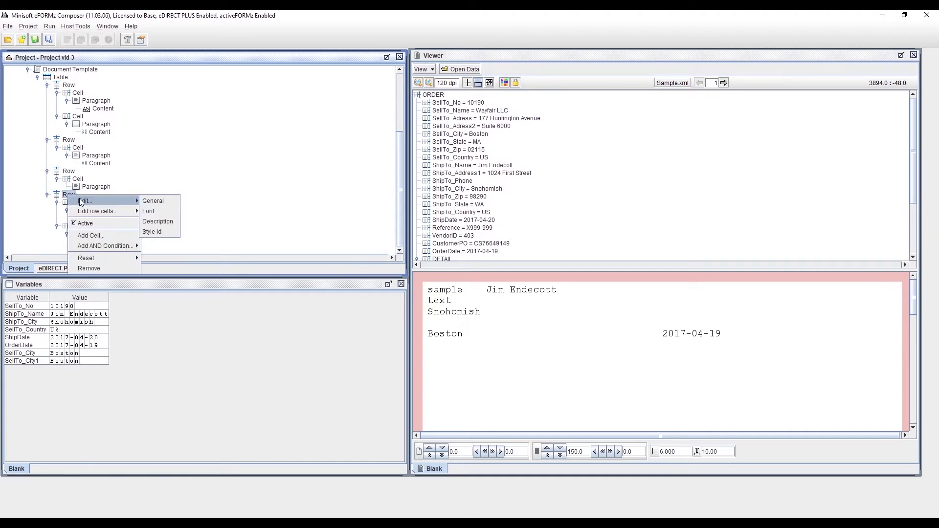
{"action": "left_click", "coordinate": [177, 225]}
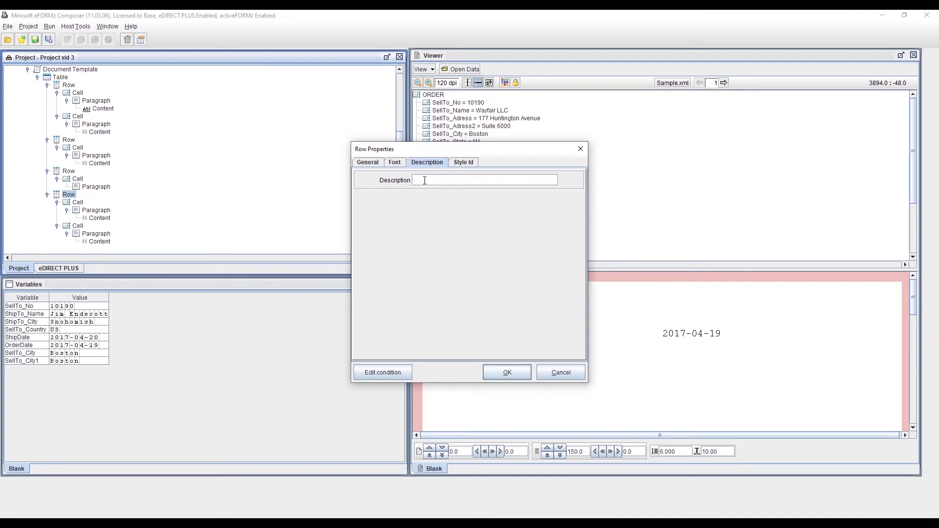
{"action": "left_click", "coordinate": [469, 184]}
{"action": "type", "text": "General row"}
{"action": "left_click", "coordinate": [521, 372]}
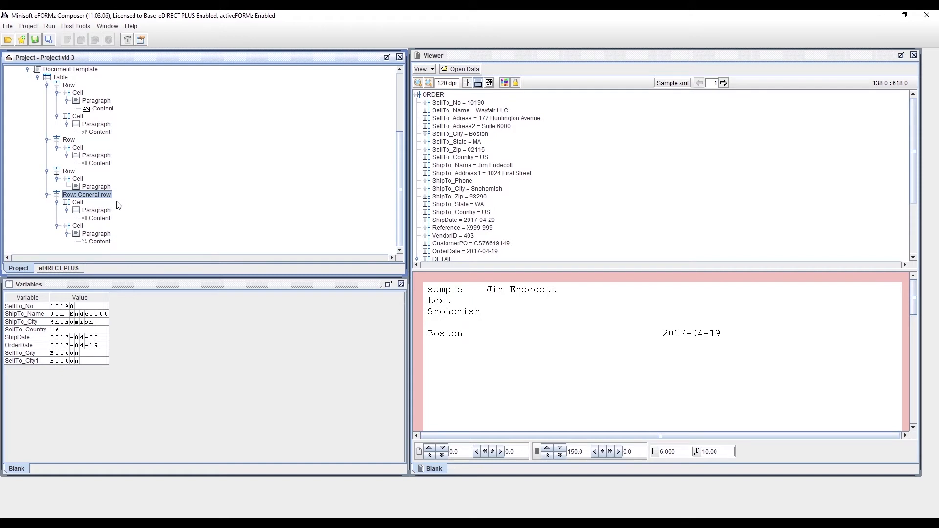
Step: Set the first cell of the General row to a fixed width of 720
{"action": "left_click", "coordinate": [83, 203]}
{"action": "right_click", "coordinate": [82, 205]}
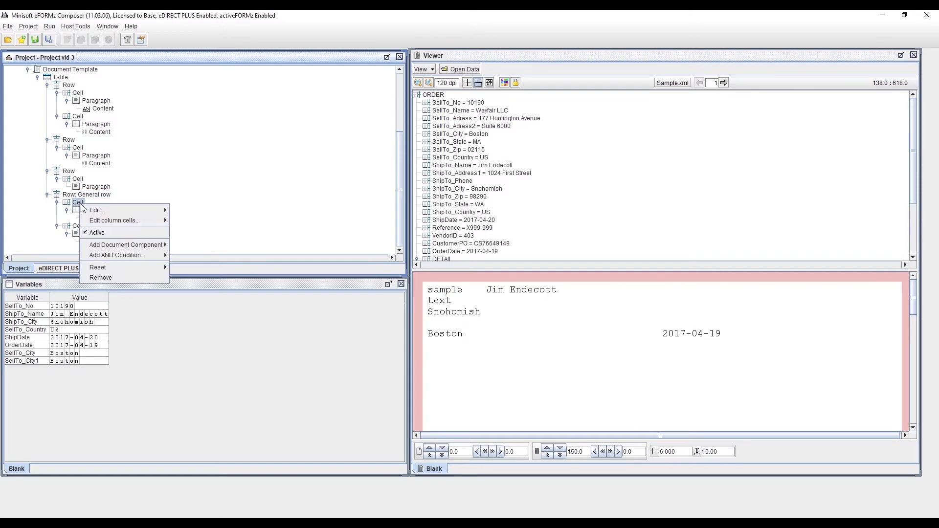
{"action": "mouse_move", "coordinate": [95, 212]}
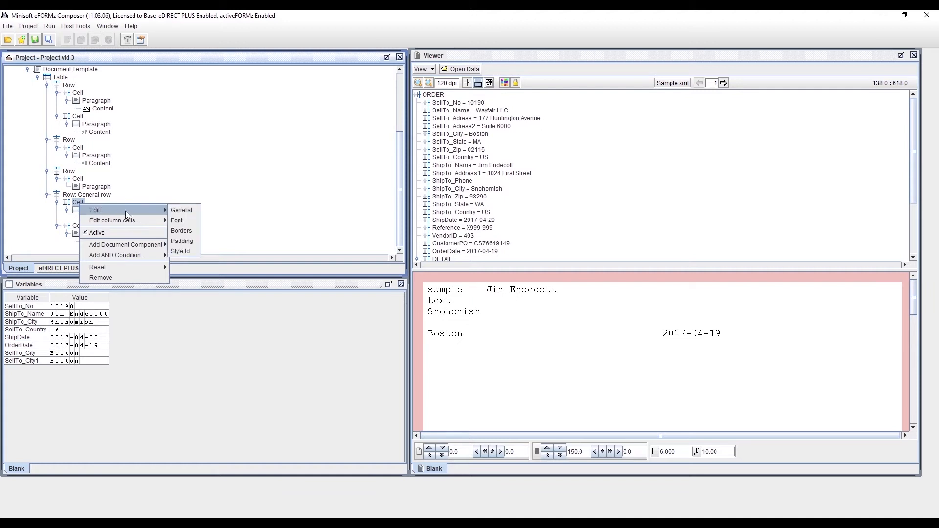
{"action": "left_click", "coordinate": [193, 210]}
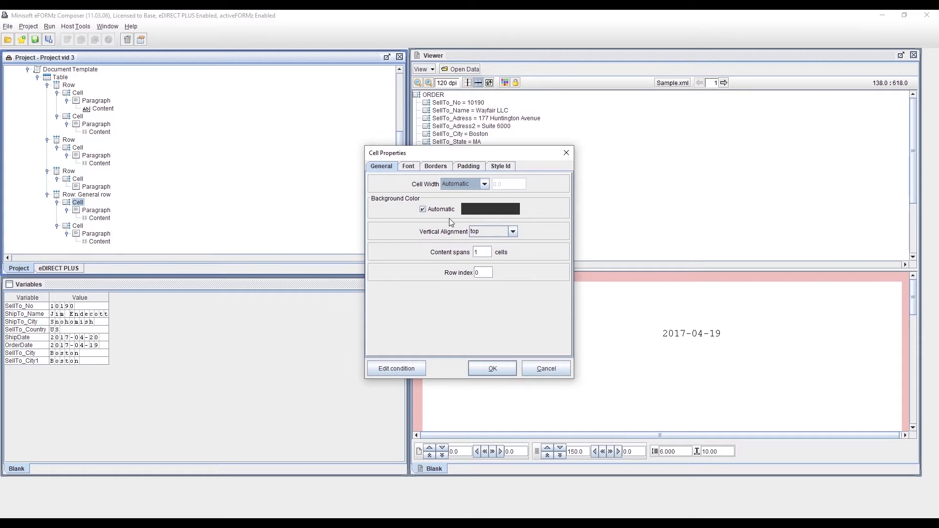
{"action": "left_click", "coordinate": [485, 184]}
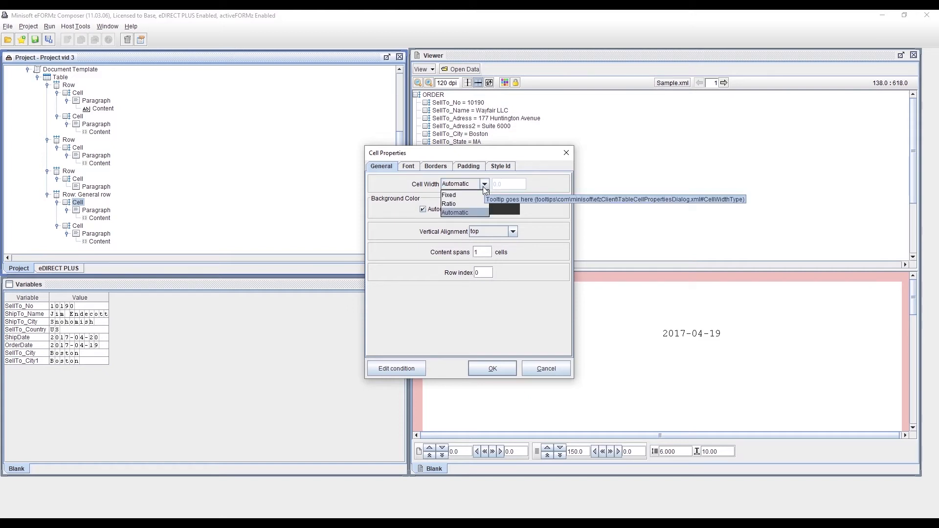
{"action": "left_click", "coordinate": [467, 195]}
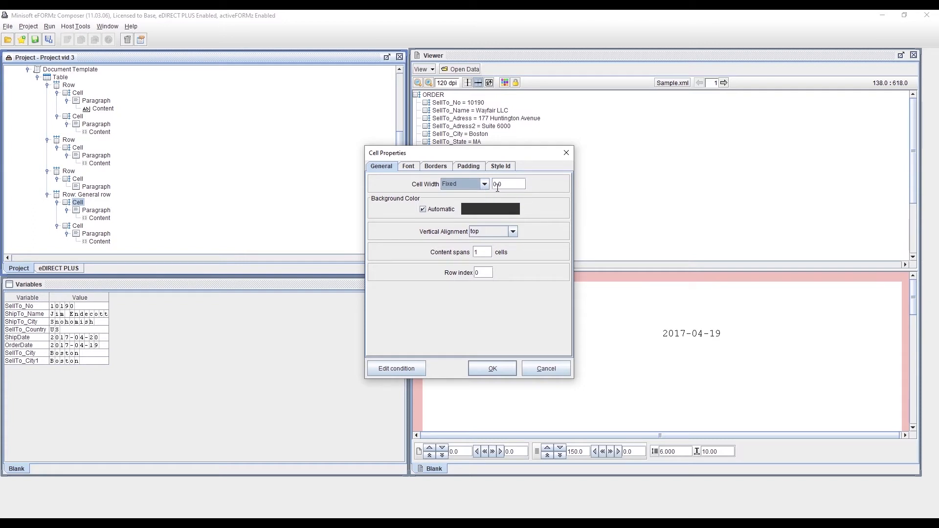
{"action": "left_click", "coordinate": [497, 186]}
{"action": "type", "text": "72"}
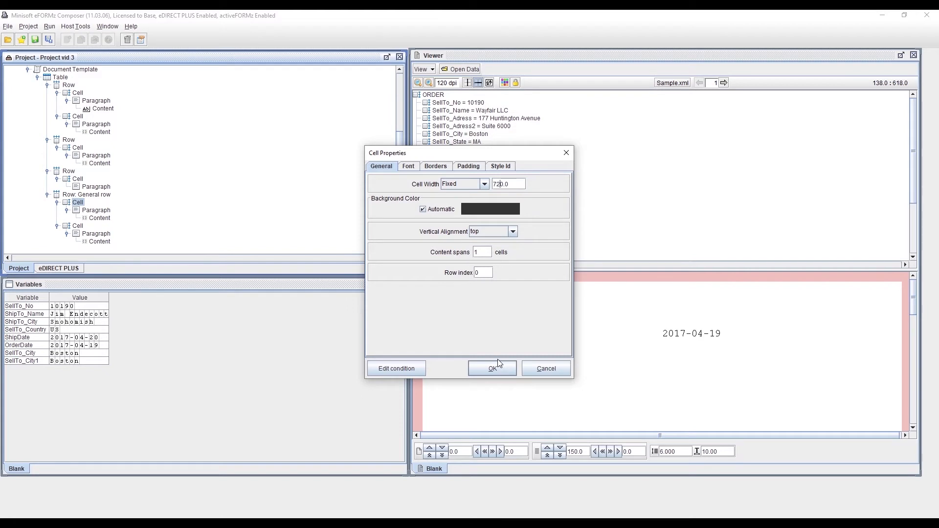
{"action": "left_click", "coordinate": [491, 366]}
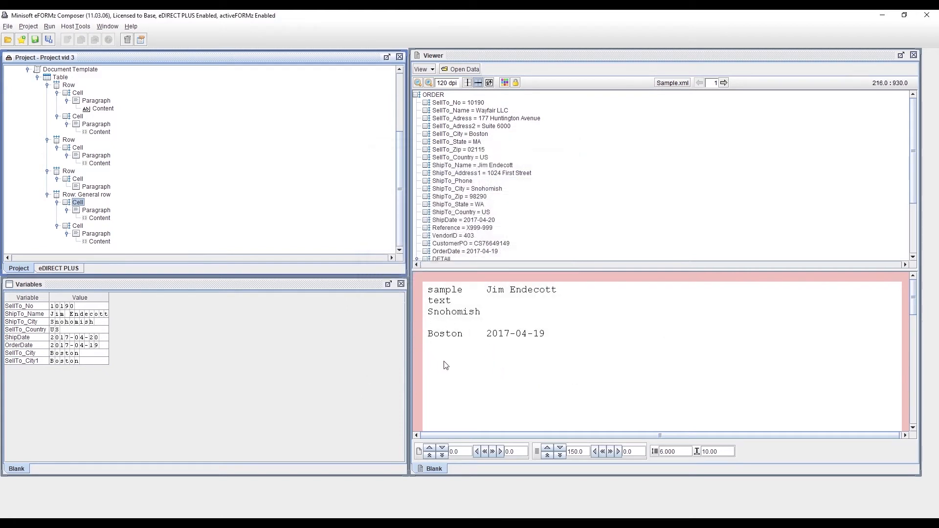
Step: Increase the fixed width of the General row's first cell to 1440
{"action": "right_click", "coordinate": [79, 203]}
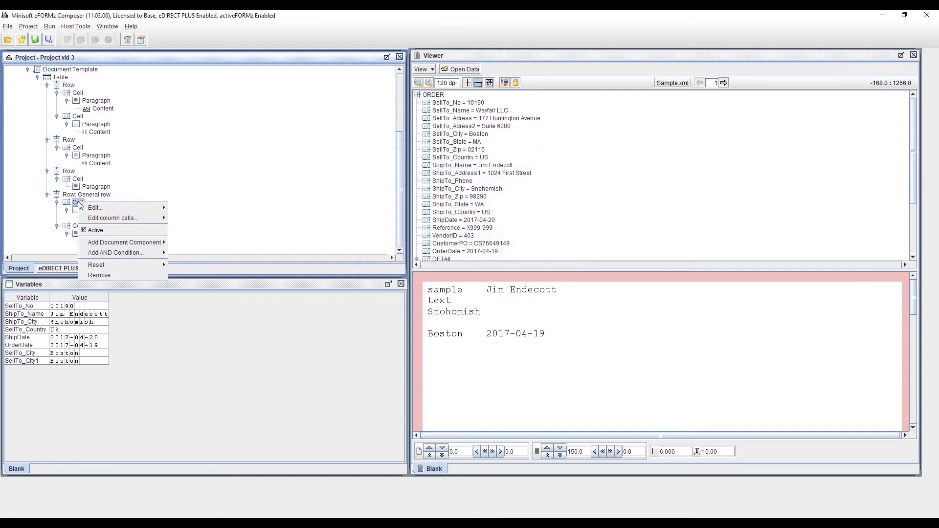
{"action": "mouse_move", "coordinate": [106, 207]}
{"action": "left_click", "coordinate": [193, 208]}
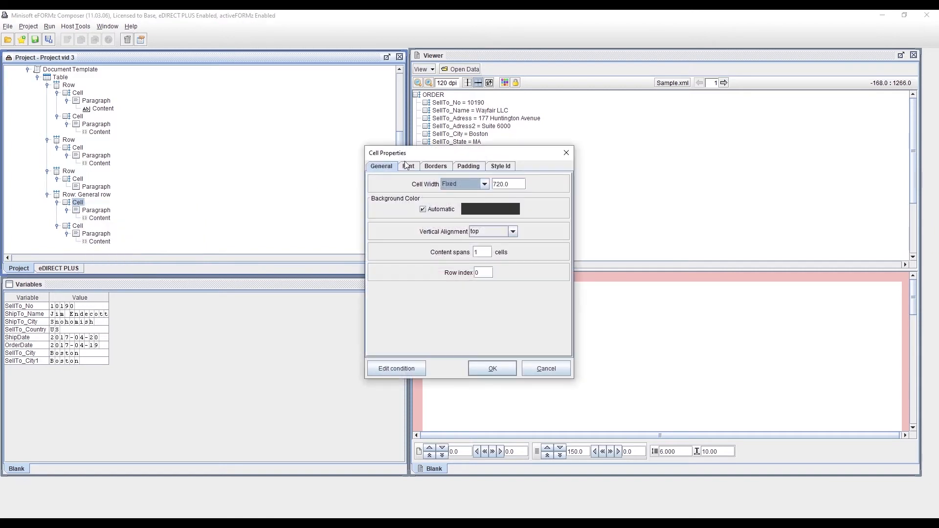
{"action": "left_click", "coordinate": [498, 186]}
{"action": "key", "text": "BackSpace"}
{"action": "key", "text": "BackSpace"}
{"action": "type", "text": "144"}
{"action": "left_click", "coordinate": [492, 369]}
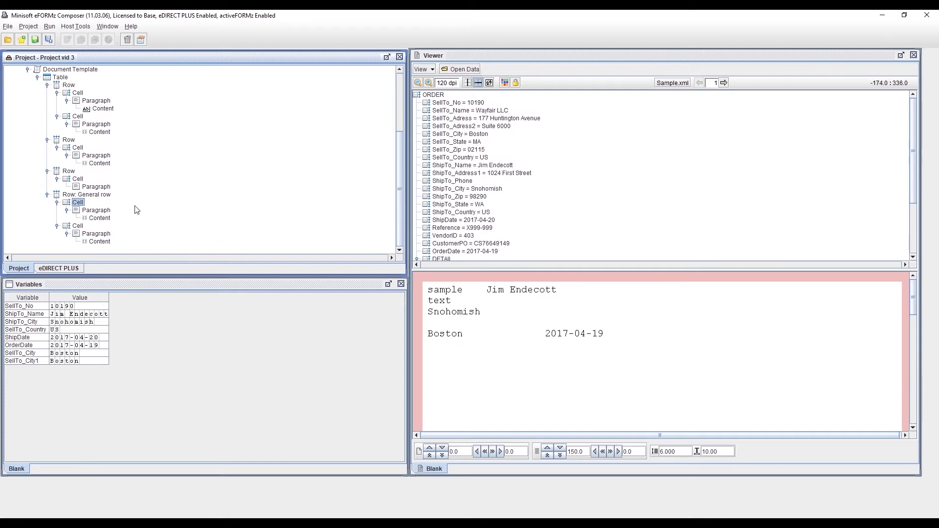
Step: Set the alignment of the paragraph in the General row's first cell to Centered
{"action": "left_click", "coordinate": [89, 210]}
{"action": "right_click", "coordinate": [89, 211]}
{"action": "mouse_move", "coordinate": [130, 221]}
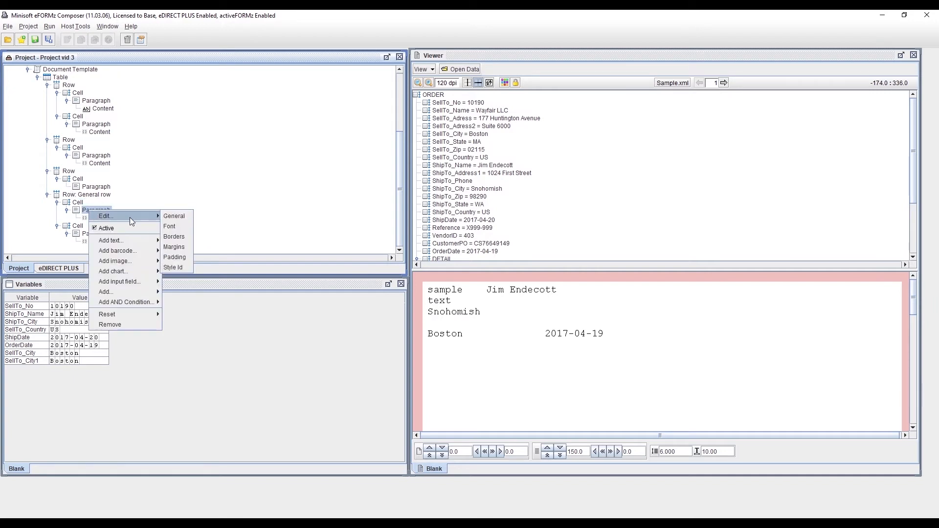
{"action": "left_click", "coordinate": [179, 218]}
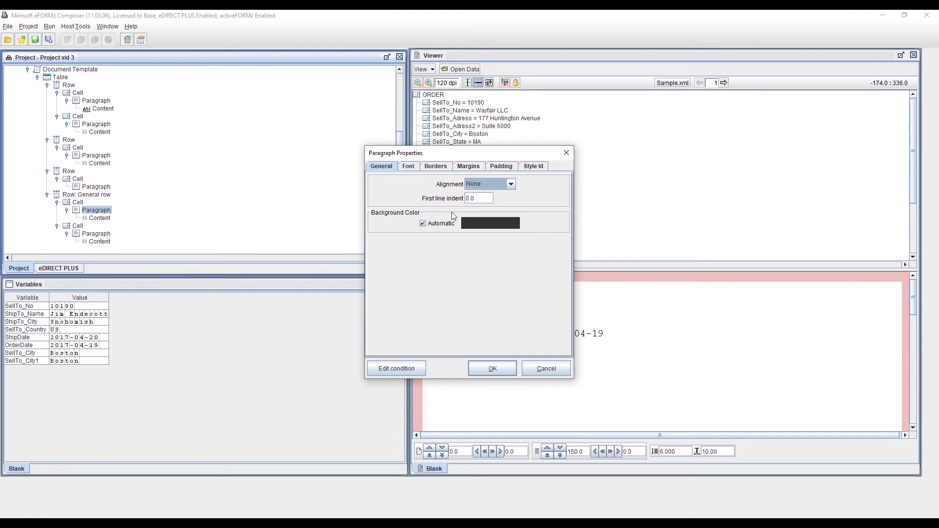
{"action": "left_click", "coordinate": [510, 185]}
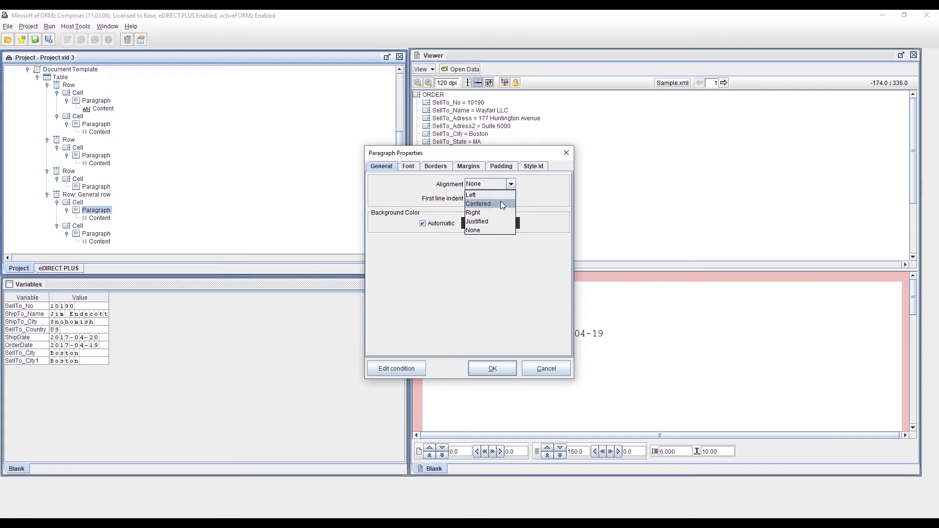
{"action": "left_click", "coordinate": [500, 202]}
{"action": "left_click", "coordinate": [491, 368]}
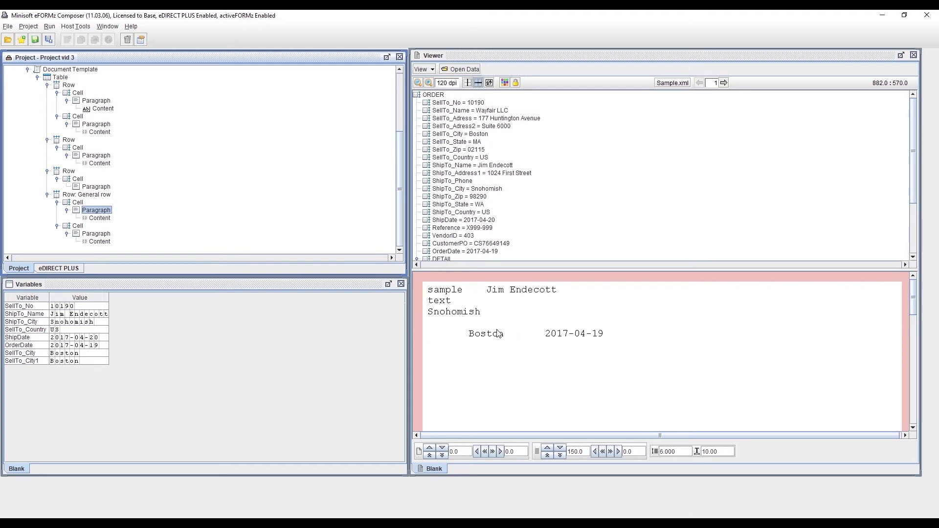
Step: Turn off the automatic font for the paragraph in the General row's first cell and choose Arial
{"action": "right_click", "coordinate": [108, 212]}
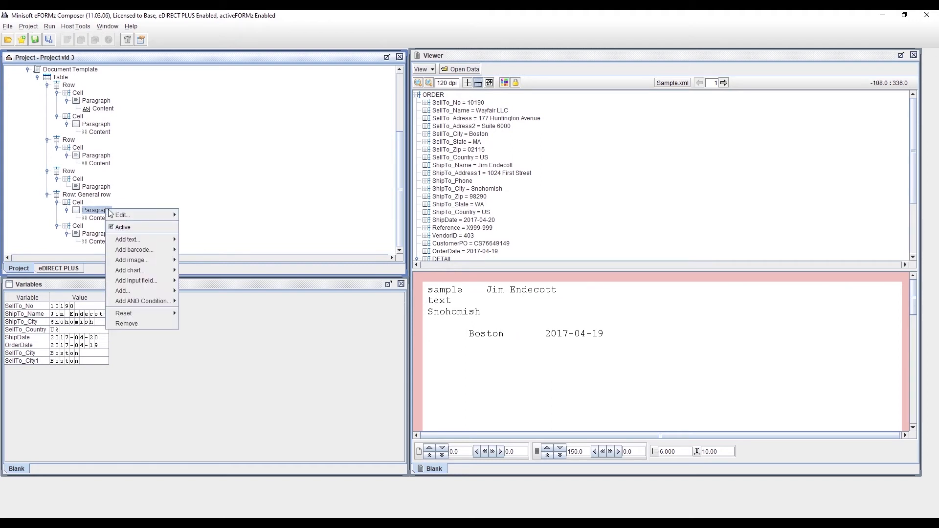
{"action": "mouse_move", "coordinate": [123, 219]}
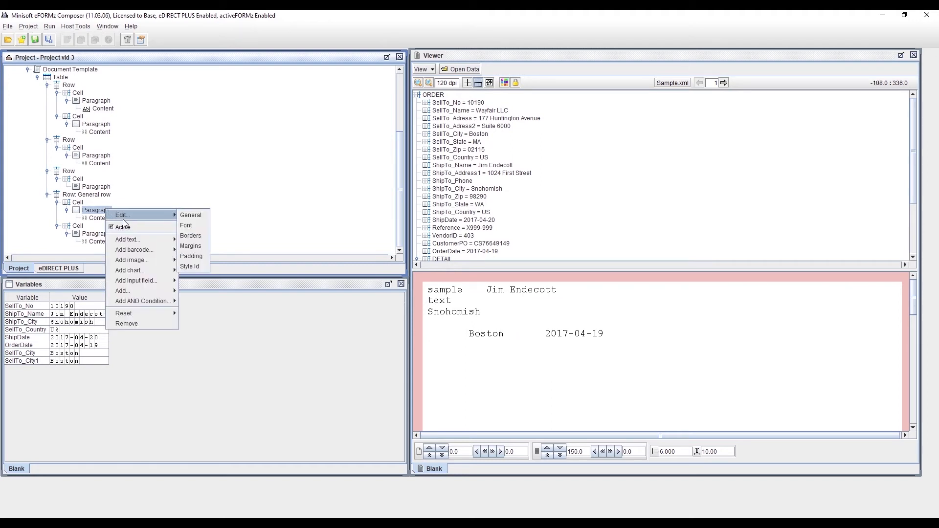
{"action": "left_click", "coordinate": [198, 224]}
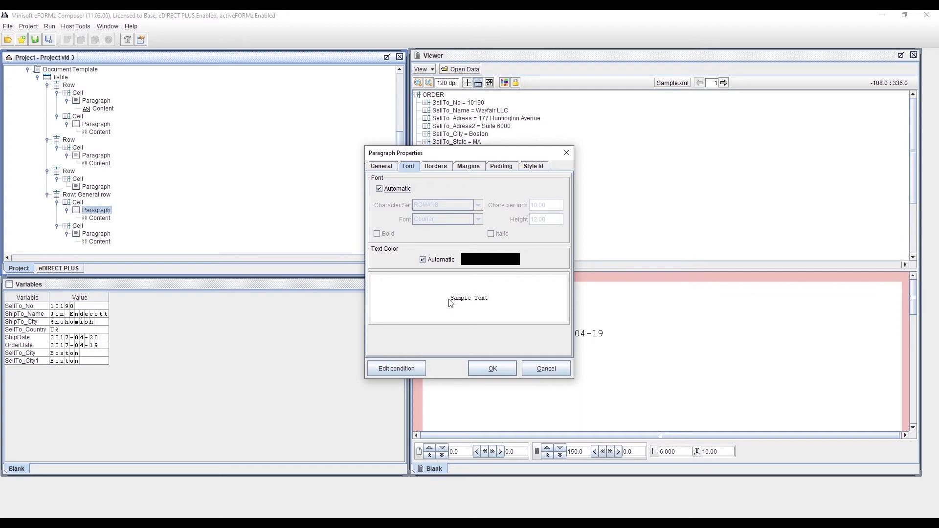
{"action": "left_click", "coordinate": [379, 188]}
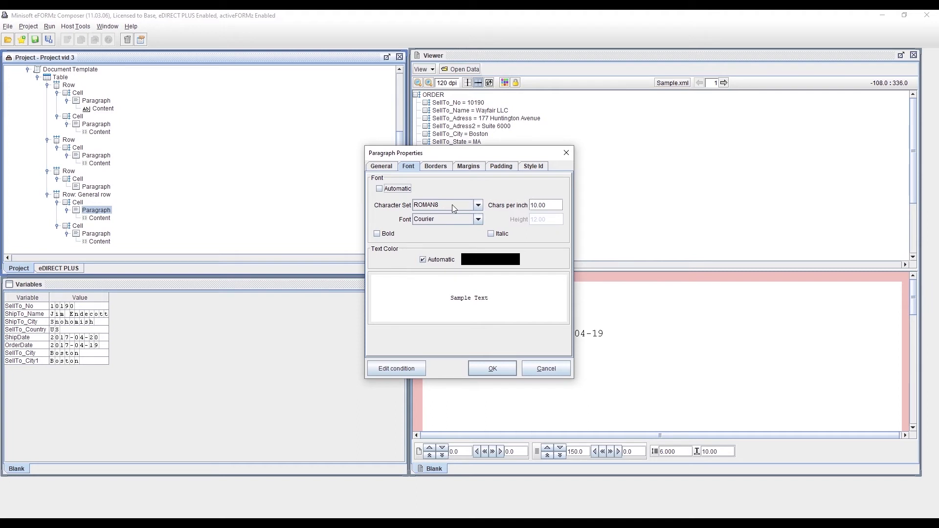
{"action": "left_click", "coordinate": [481, 204]}
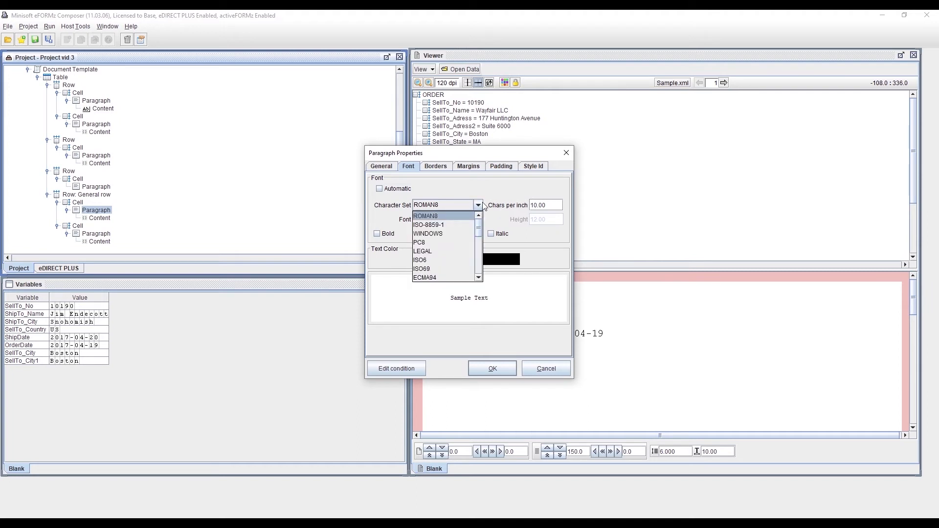
{"action": "left_click", "coordinate": [482, 201]}
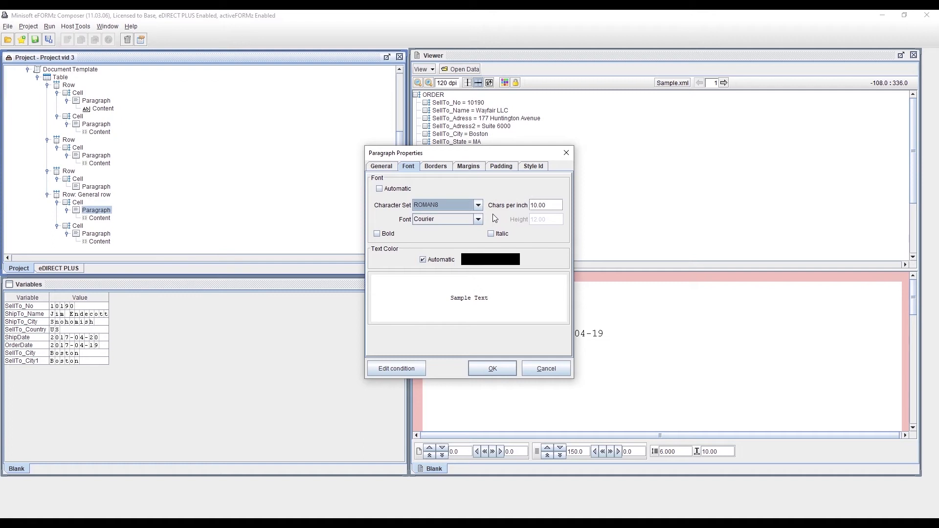
{"action": "left_click", "coordinate": [478, 219]}
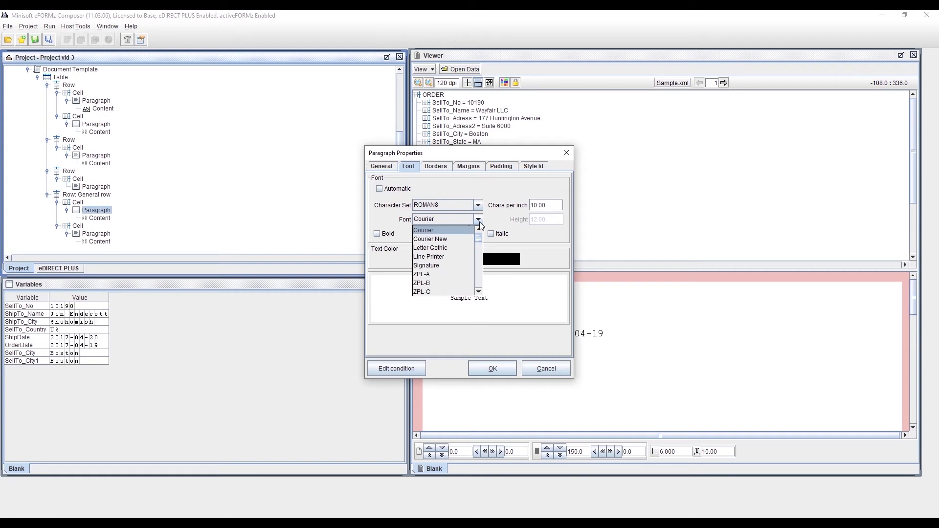
{"action": "scroll", "coordinate": [460, 264], "scroll_direction": "down", "scroll_amount": 5}
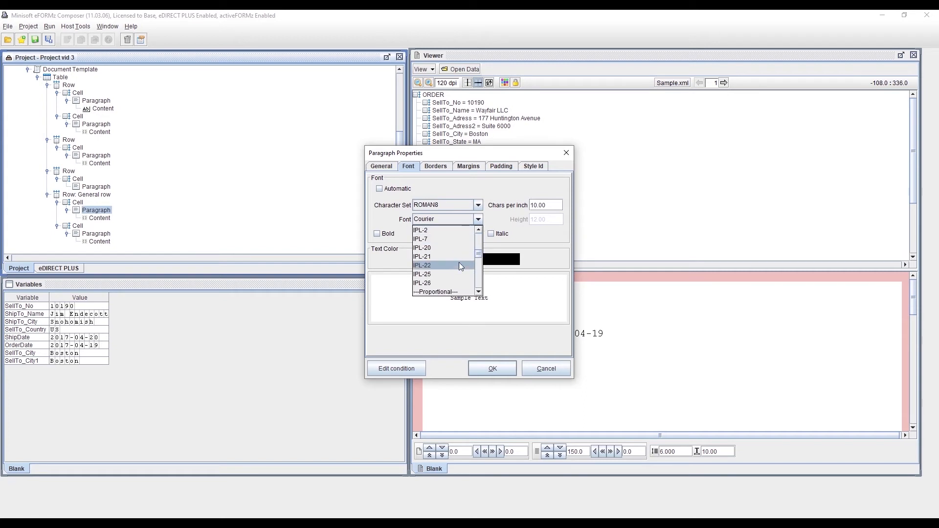
{"action": "scroll", "coordinate": [458, 283], "scroll_direction": "up", "scroll_amount": 1}
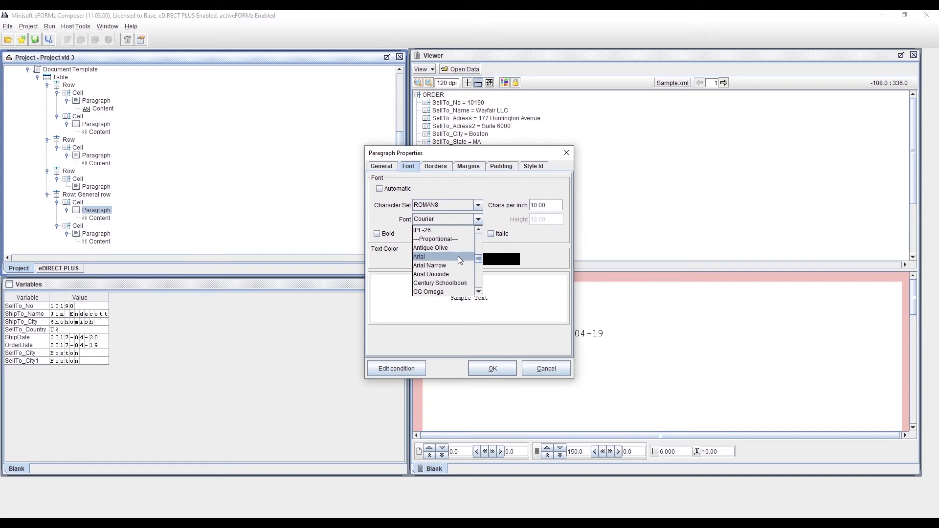
{"action": "left_click", "coordinate": [458, 256]}
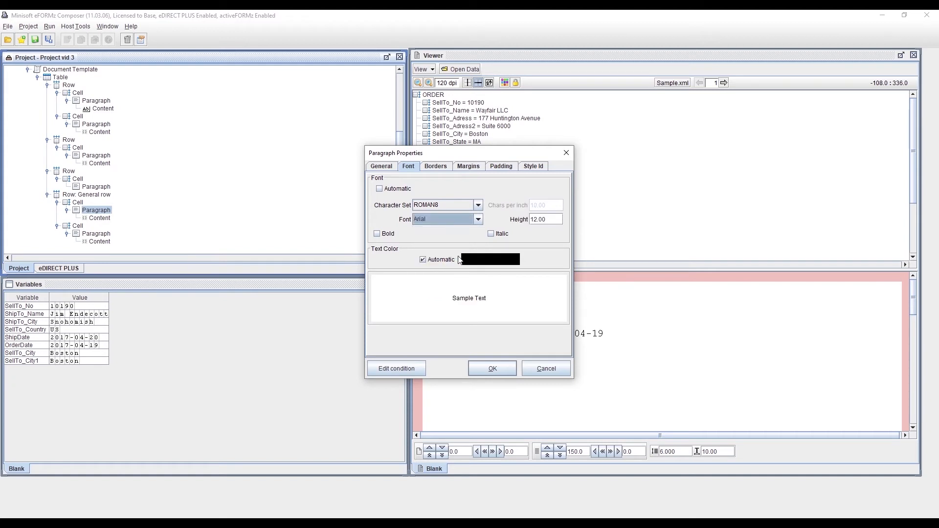
Step: Set the Arial font height of the General row's first-cell paragraph to 22 and apply the properties
{"action": "left_click", "coordinate": [536, 222]}
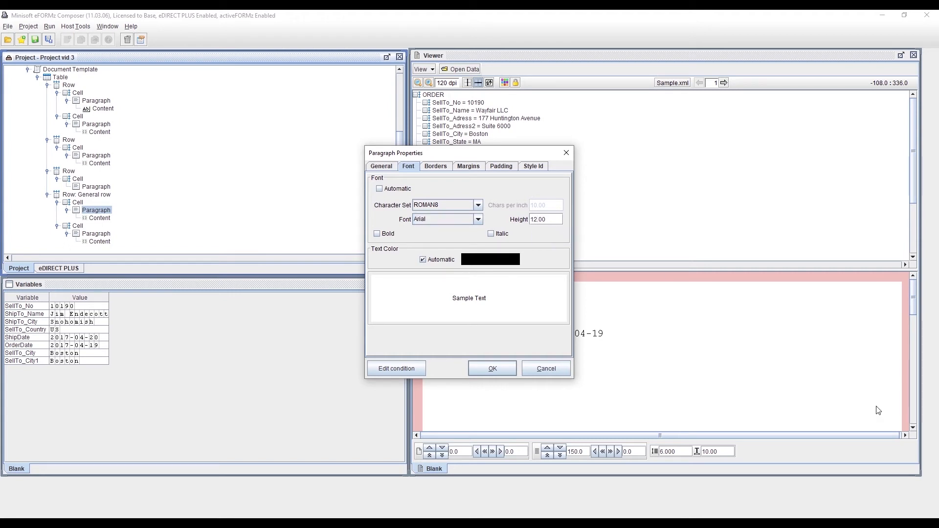
{"action": "key", "text": "BackSpace"}
{"action": "type", "text": "0"}
{"action": "key", "text": "BackSpace"}
{"action": "key", "text": "BackSpace"}
{"action": "type", "text": "22"}
{"action": "left_click", "coordinate": [493, 369]}
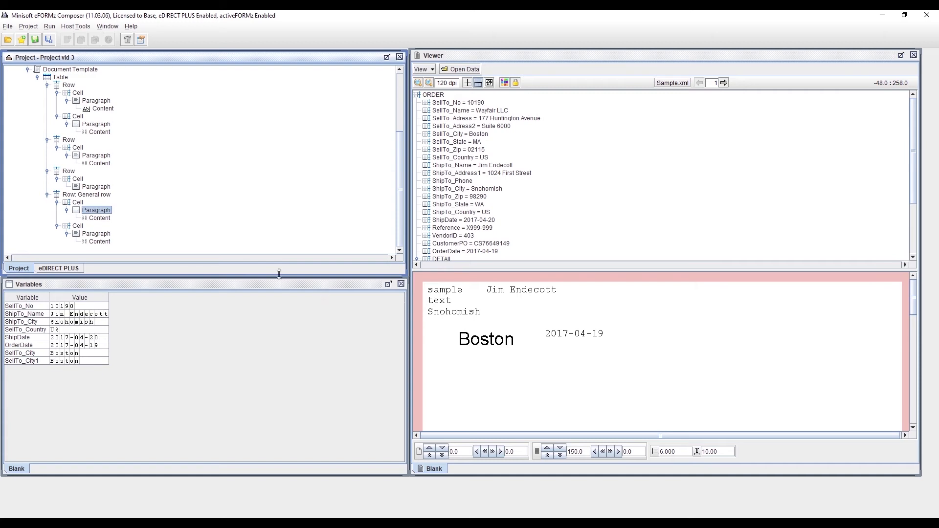
Step: Change the font of the General row's first-cell paragraph to Courier with 15.46 characters per inch
{"action": "right_click", "coordinate": [96, 215]}
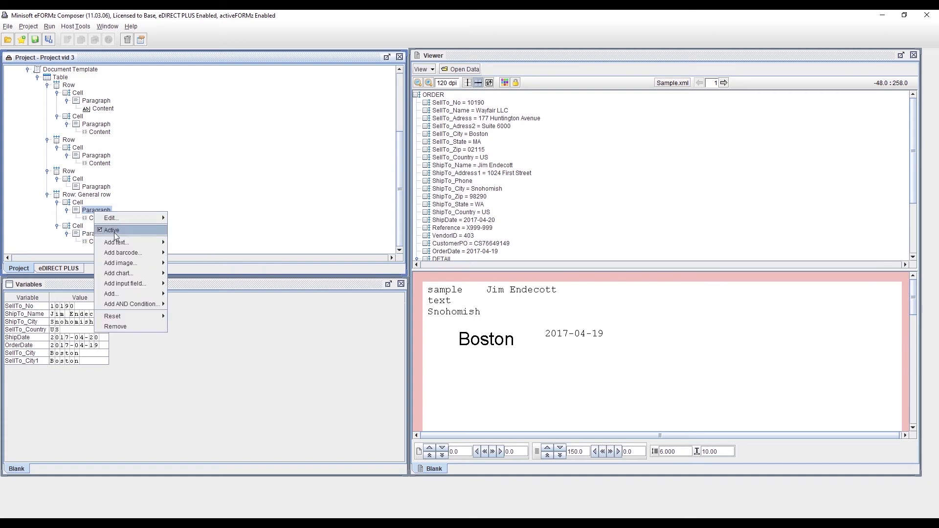
{"action": "mouse_move", "coordinate": [140, 219]}
{"action": "left_click", "coordinate": [182, 227]}
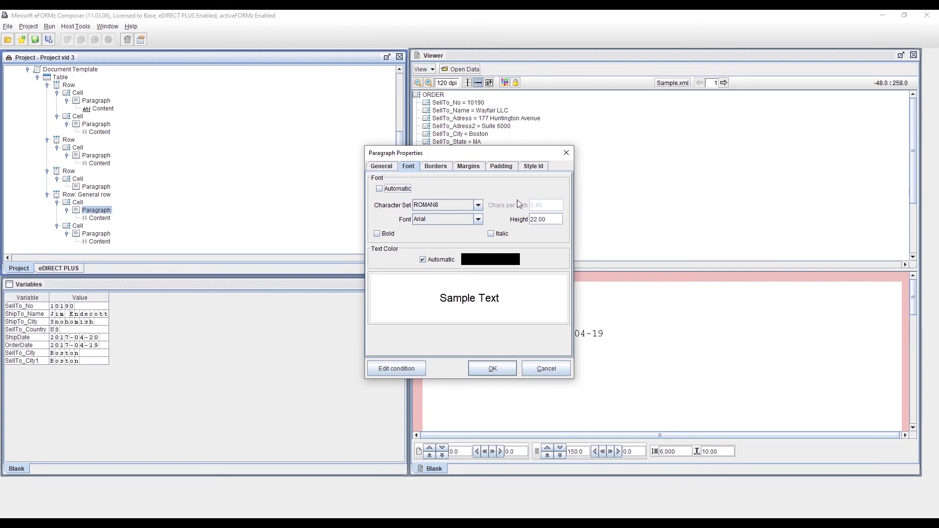
{"action": "left_click", "coordinate": [479, 219]}
{"action": "scroll", "coordinate": [473, 244], "scroll_direction": "up", "scroll_amount": 4}
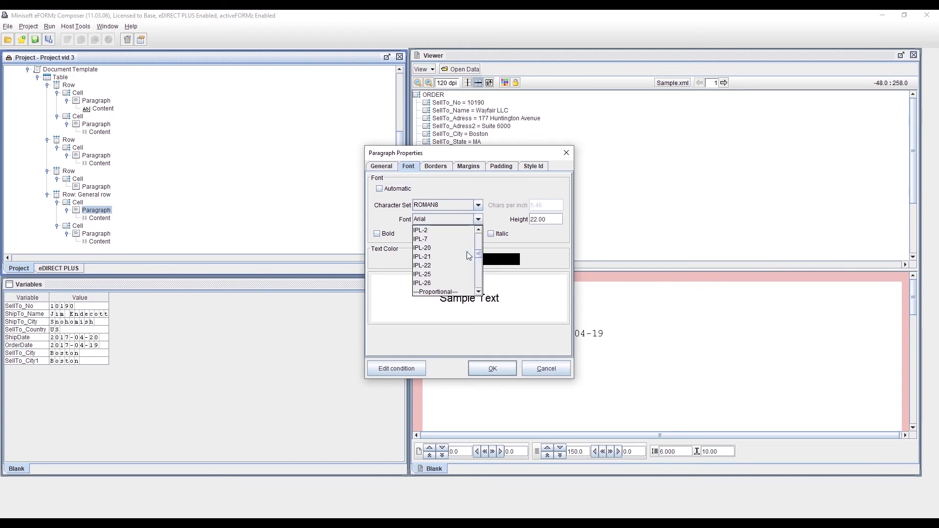
{"action": "left_click", "coordinate": [464, 240]}
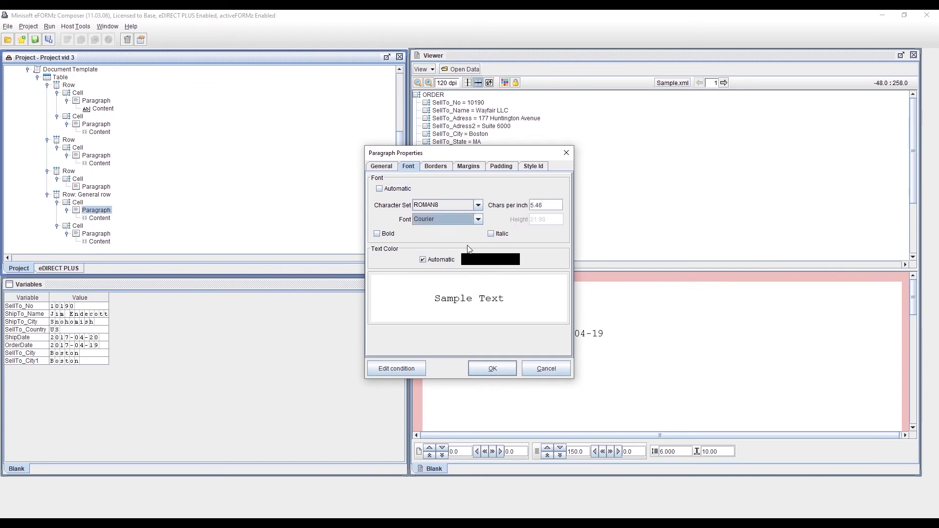
{"action": "left_click", "coordinate": [547, 205]}
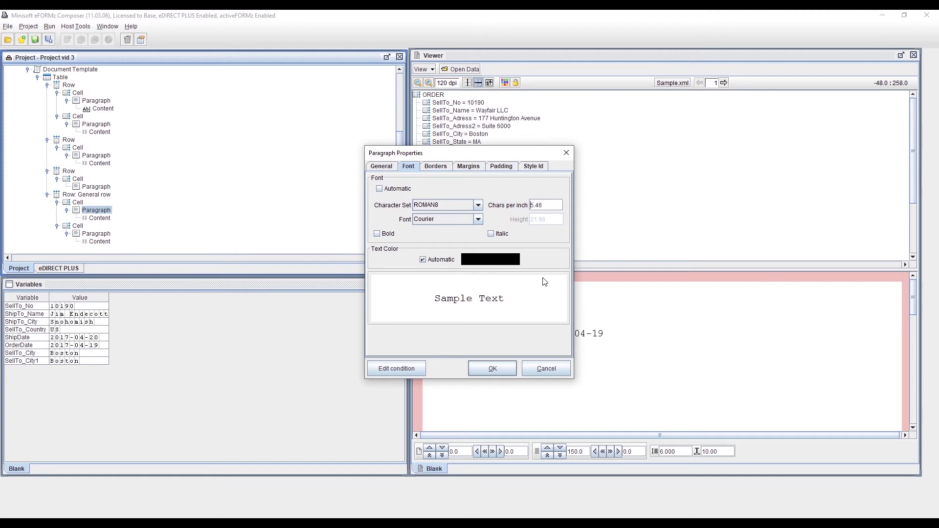
{"action": "left_click", "coordinate": [512, 368]}
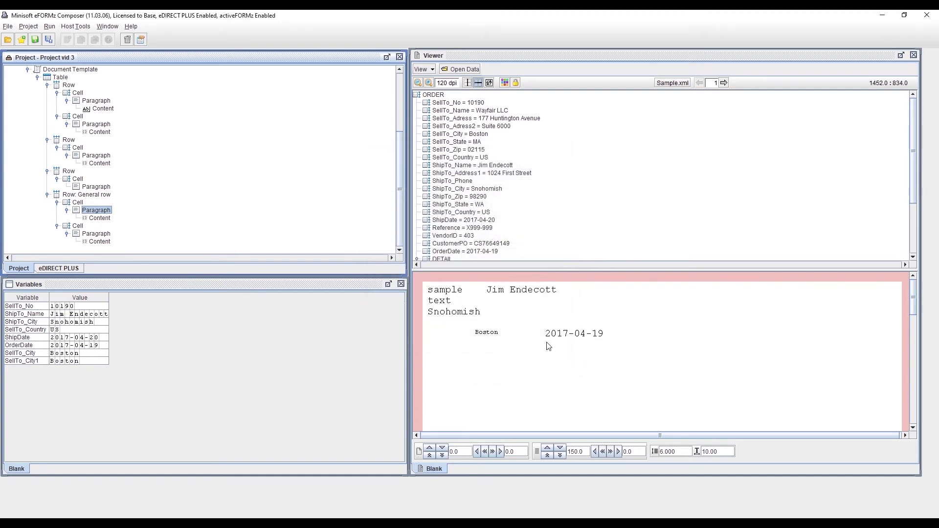
Step: Set the Courier font of the General row's first-cell paragraph to 5.46 characters per inch
{"action": "right_click", "coordinate": [96, 210]}
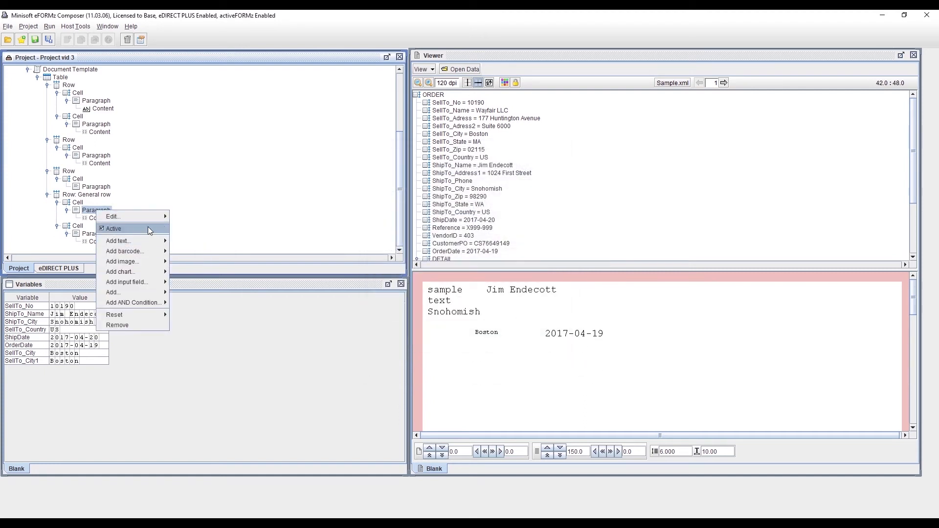
{"action": "mouse_move", "coordinate": [147, 217]}
{"action": "left_click", "coordinate": [185, 223]}
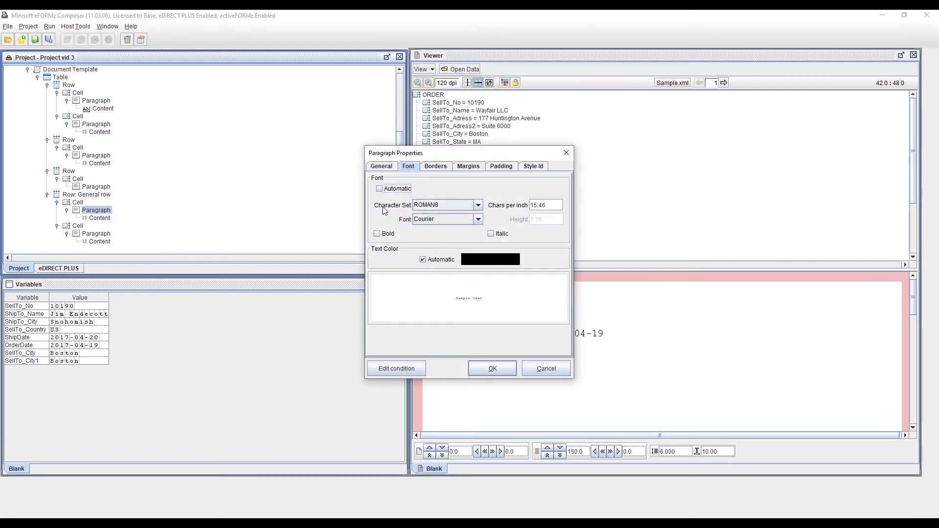
{"action": "left_click", "coordinate": [532, 205]}
{"action": "key", "text": "BackSpace"}
{"action": "left_click", "coordinate": [509, 371]}
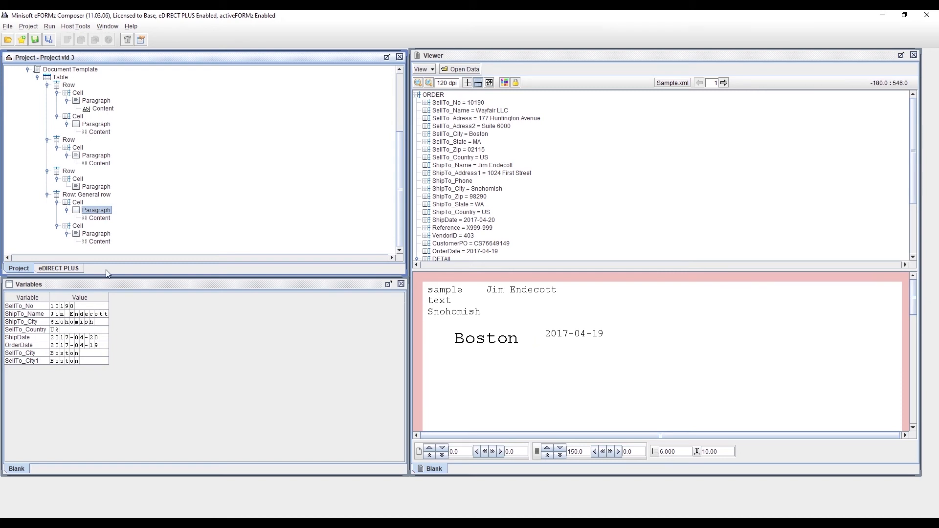
Step: Replace the automatic background color of the paragraph in the General row's first cell with a light gray swatch
{"action": "right_click", "coordinate": [97, 211]}
{"action": "mouse_move", "coordinate": [137, 216]}
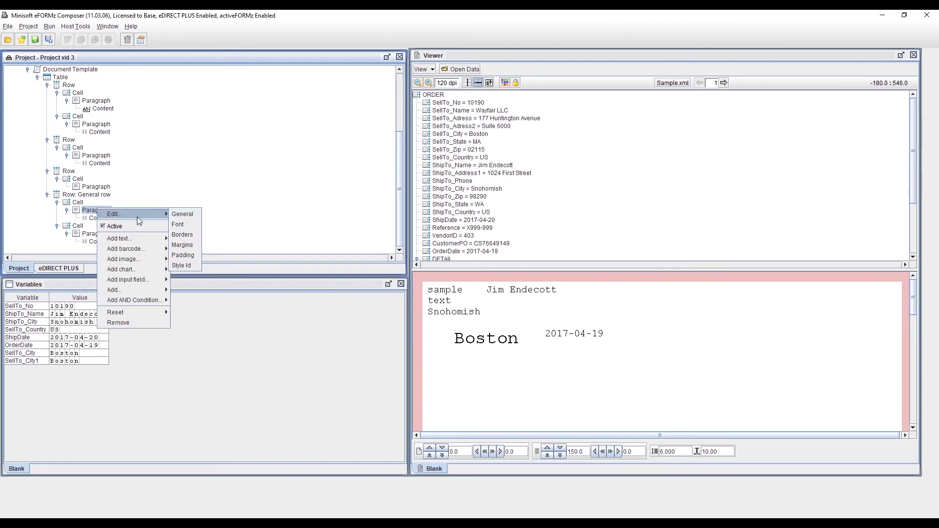
{"action": "left_click", "coordinate": [183, 214]}
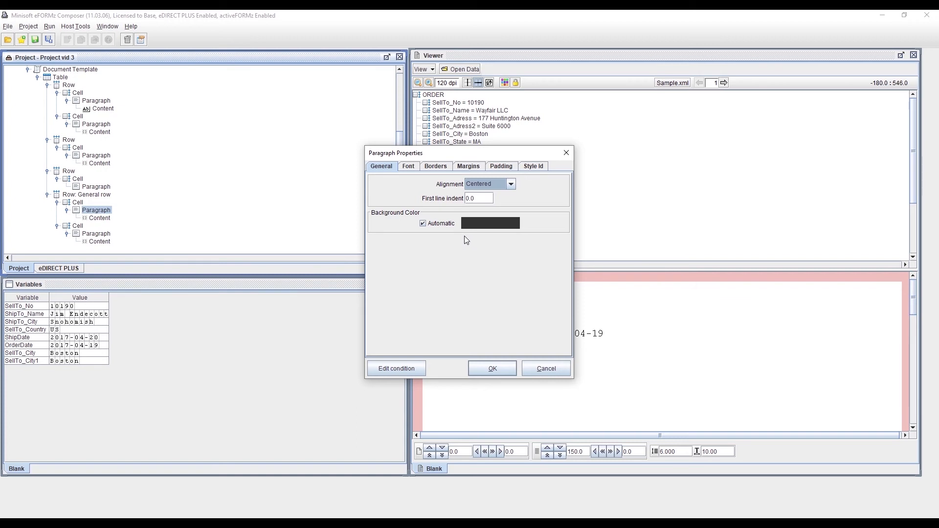
{"action": "left_click", "coordinate": [420, 223]}
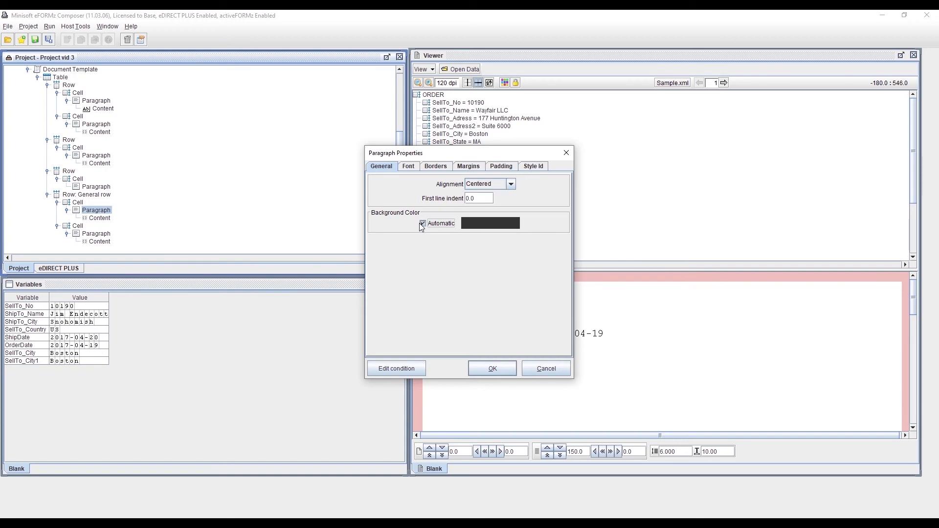
{"action": "left_click", "coordinate": [496, 227]}
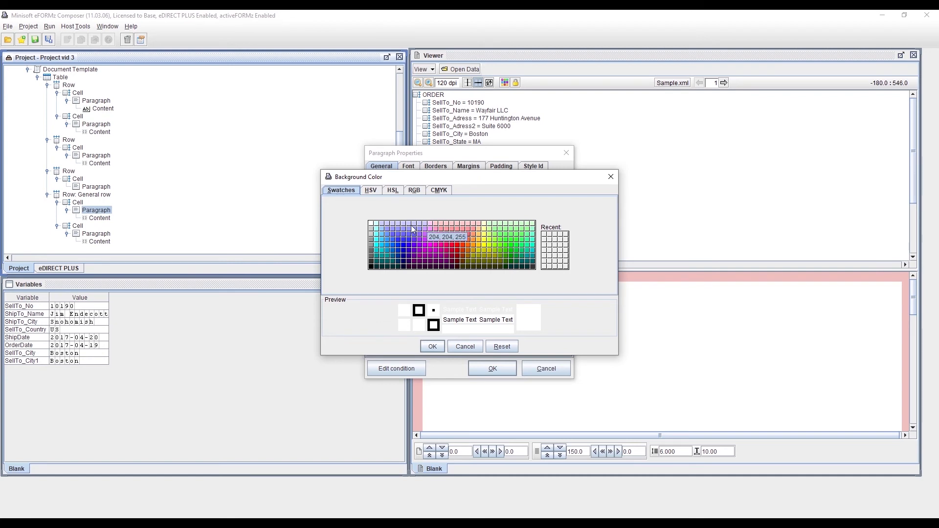
{"action": "left_click", "coordinate": [370, 239]}
{"action": "left_click", "coordinate": [369, 193]}
{"action": "left_click", "coordinate": [395, 192]}
{"action": "left_click", "coordinate": [414, 190]}
{"action": "left_click", "coordinate": [439, 190]}
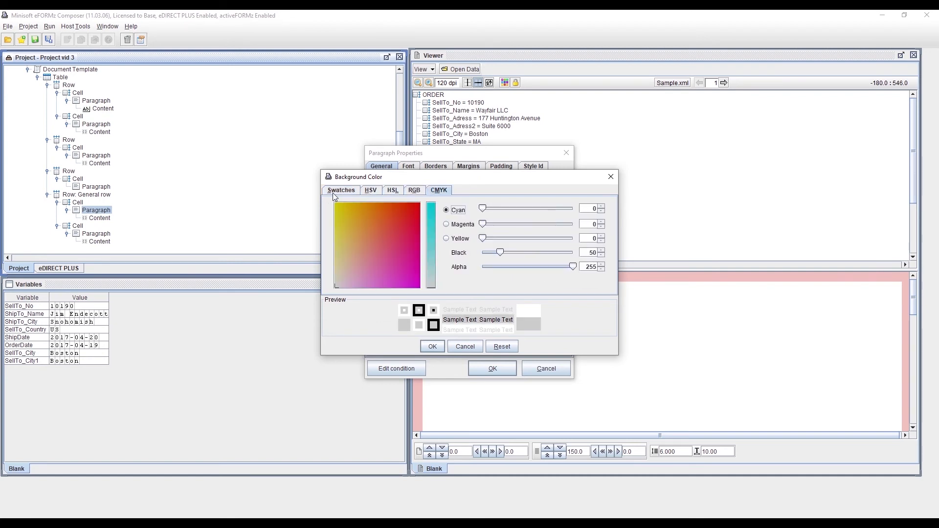
{"action": "left_click", "coordinate": [334, 193]}
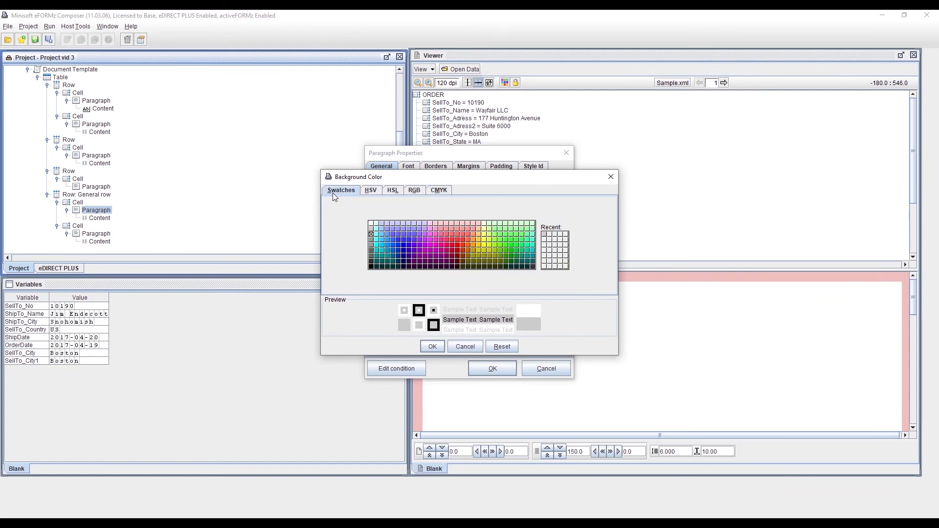
{"action": "left_click", "coordinate": [435, 347]}
{"action": "left_click", "coordinate": [484, 368]}
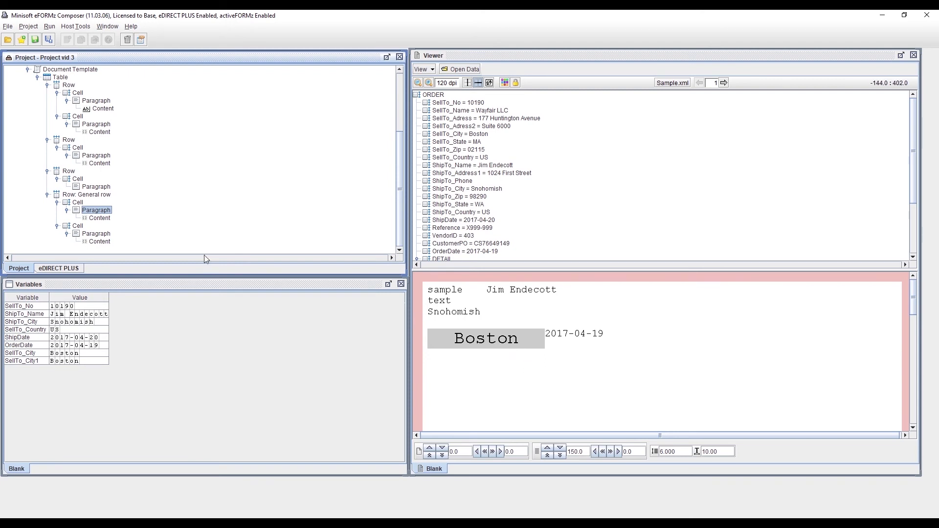
Step: Give the General row's first cell a thin black single border on all sides
{"action": "right_click", "coordinate": [81, 203]}
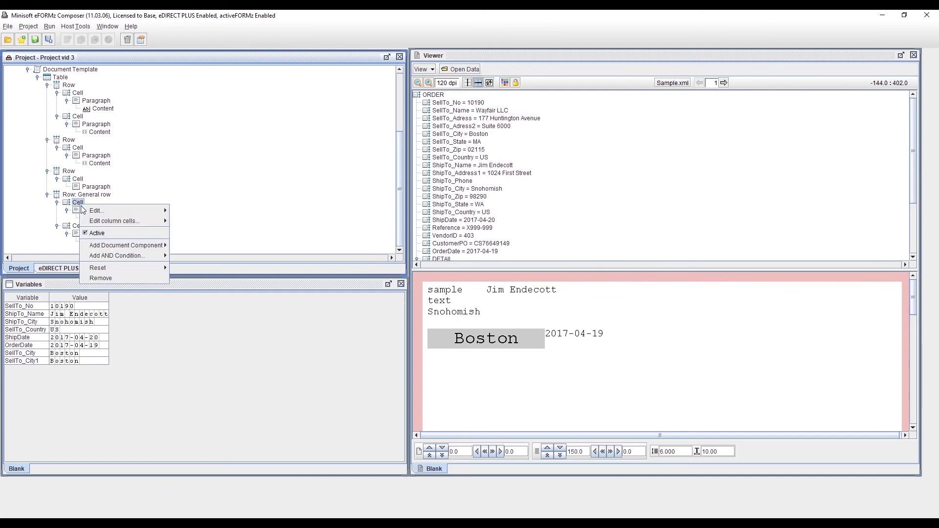
{"action": "mouse_move", "coordinate": [104, 211]}
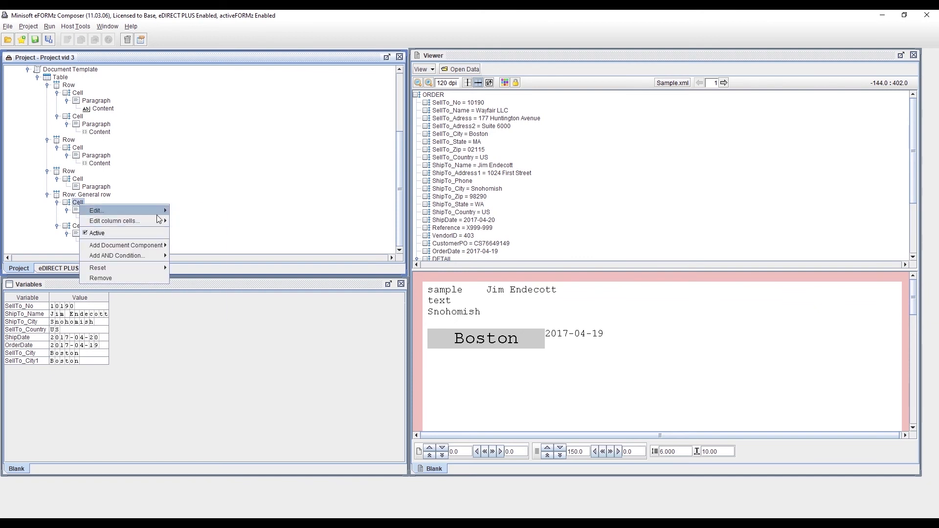
{"action": "left_click", "coordinate": [195, 229]}
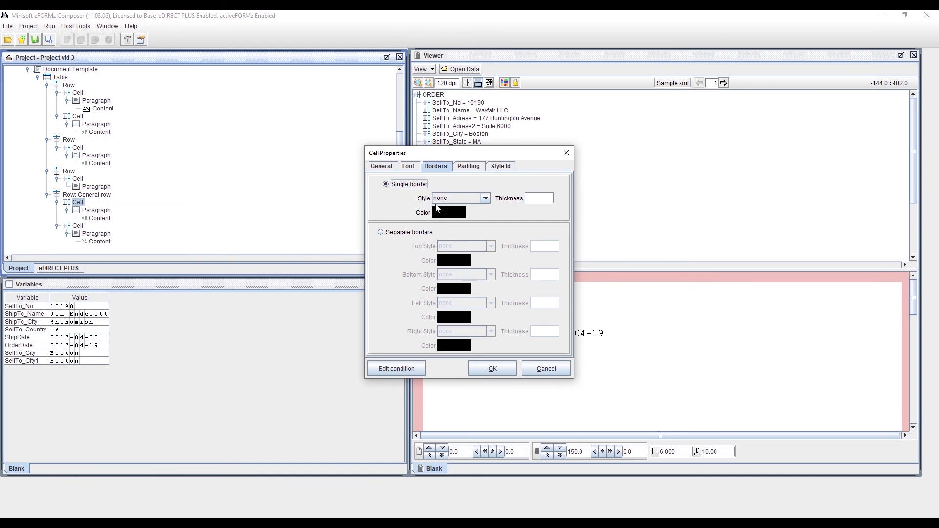
{"action": "left_click", "coordinate": [488, 200]}
{"action": "left_click", "coordinate": [535, 201]}
{"action": "left_click", "coordinate": [493, 368]}
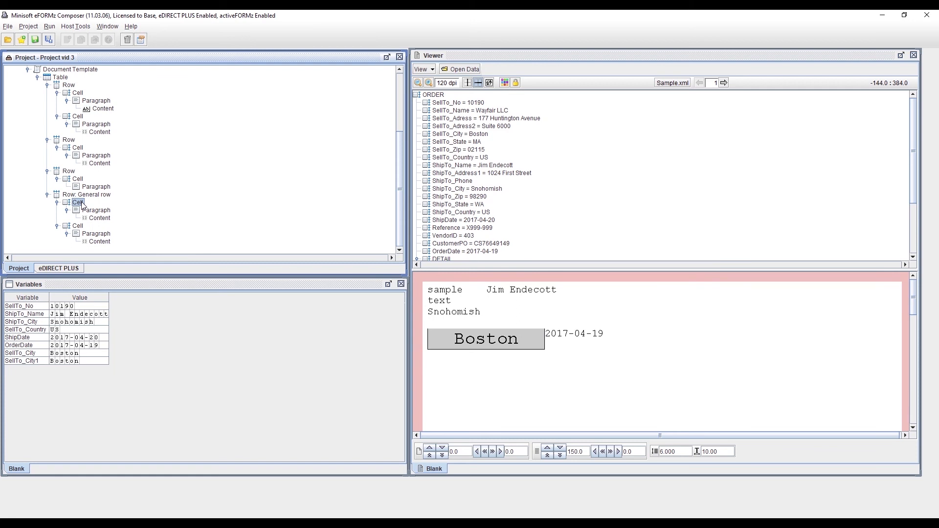
Step: Turn off automatic padding for the General row's first cell and set its top, left and bottom padding to 5
{"action": "right_click", "coordinate": [81, 204]}
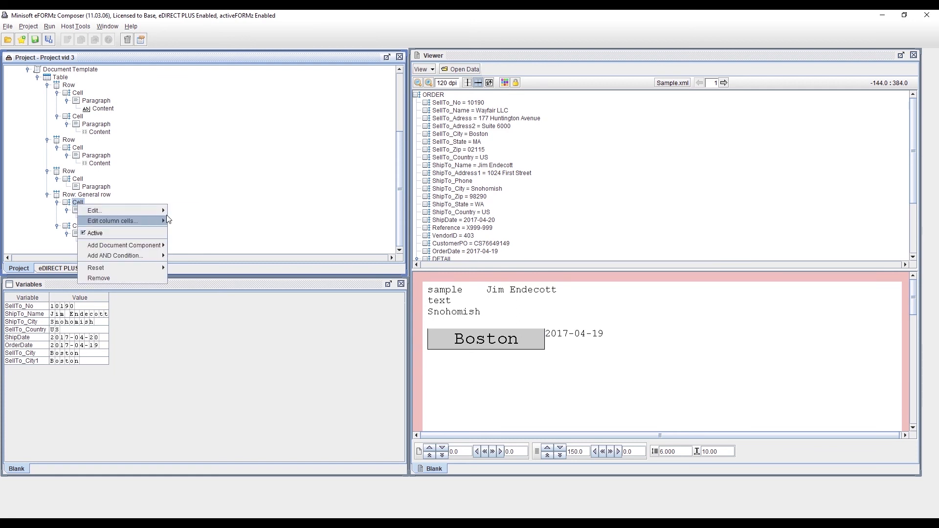
{"action": "left_click", "coordinate": [185, 211]}
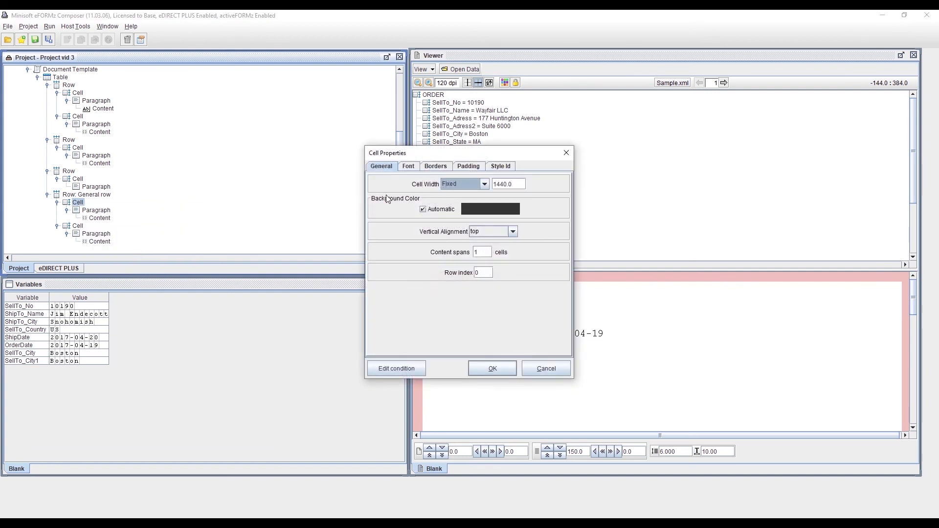
{"action": "left_click", "coordinate": [468, 167]}
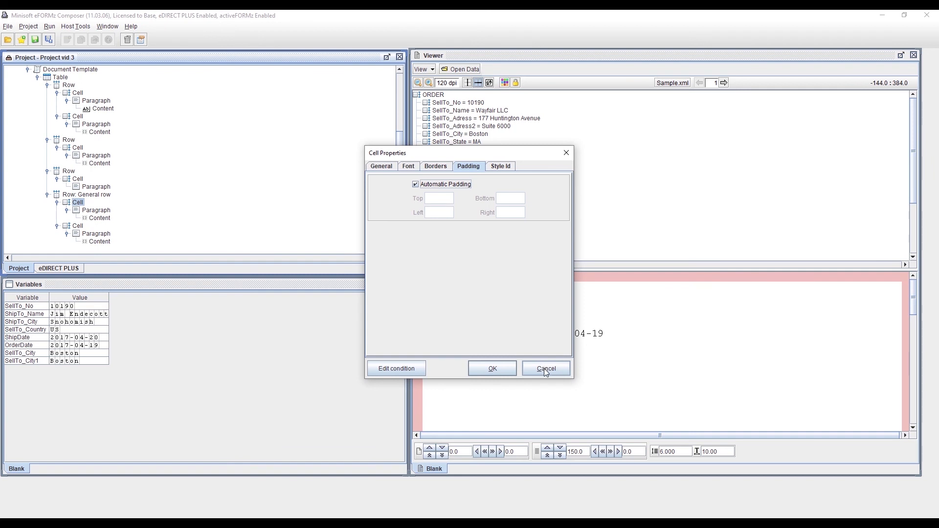
{"action": "left_click", "coordinate": [421, 185]}
{"action": "left_click", "coordinate": [439, 201]}
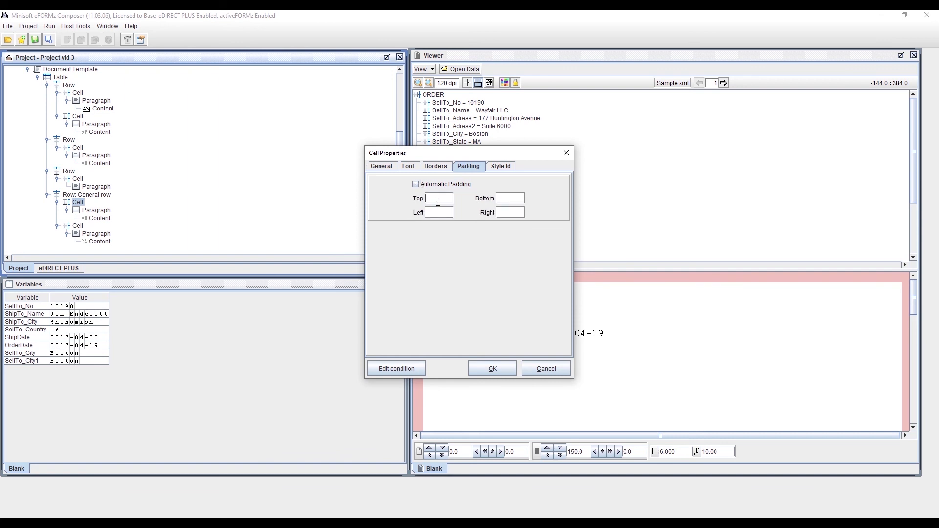
{"action": "type", "text": "5"}
{"action": "left_click", "coordinate": [436, 211]}
{"action": "type", "text": "5"}
{"action": "left_click", "coordinate": [506, 198]}
{"action": "type", "text": "5"}
{"action": "left_click", "coordinate": [505, 371]}
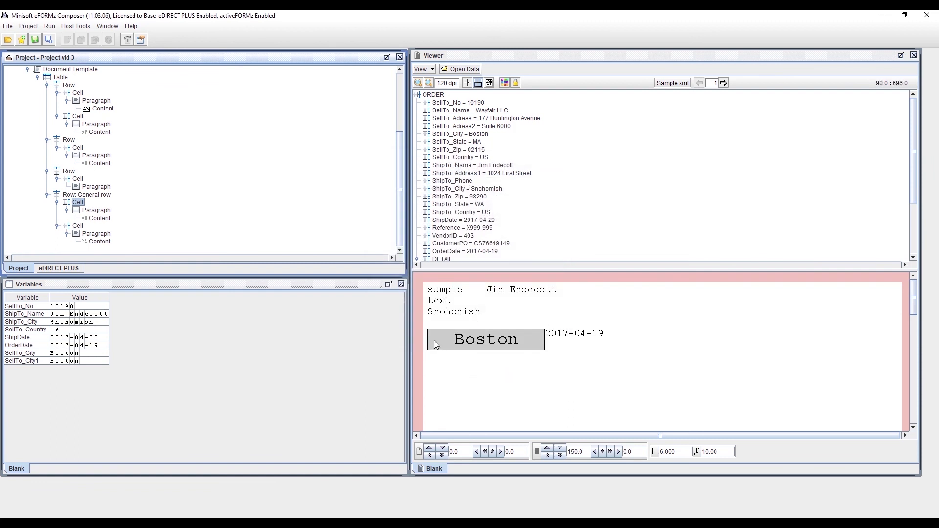